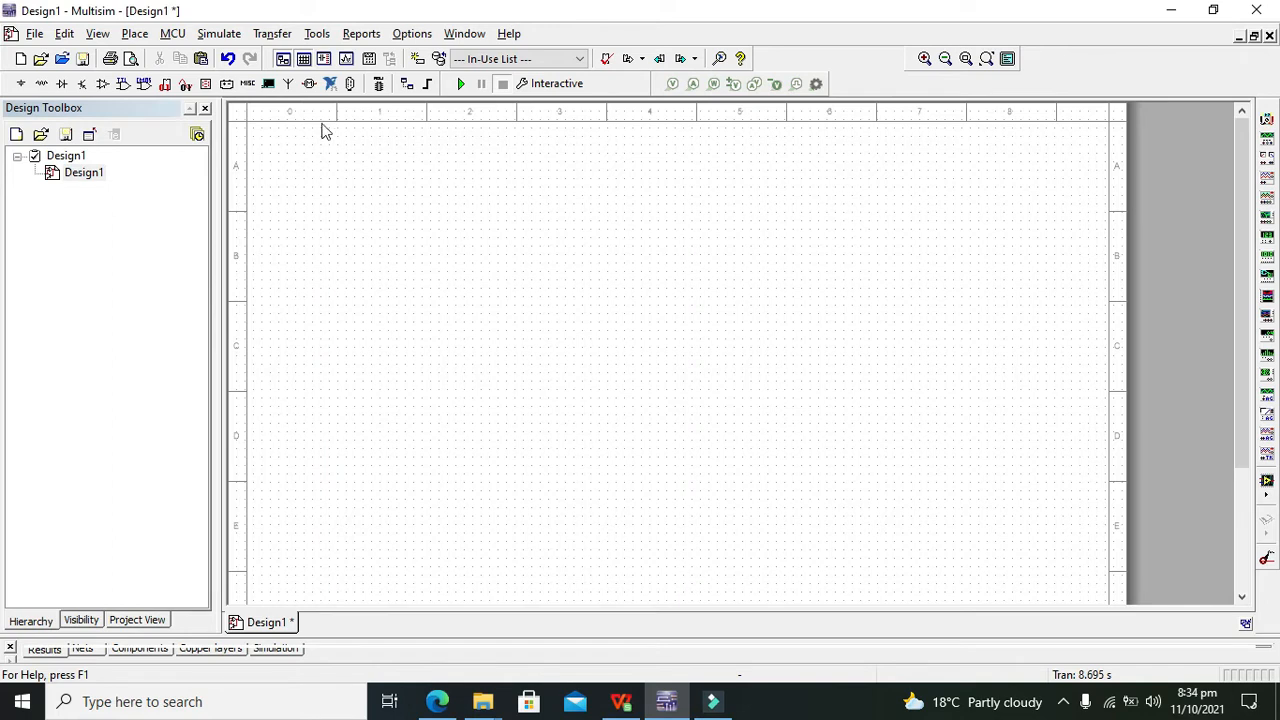
Step: Find the D_FF flip-flop across all component groups of the Master Database and place it in the upper middle of the sheet
click(330, 83)
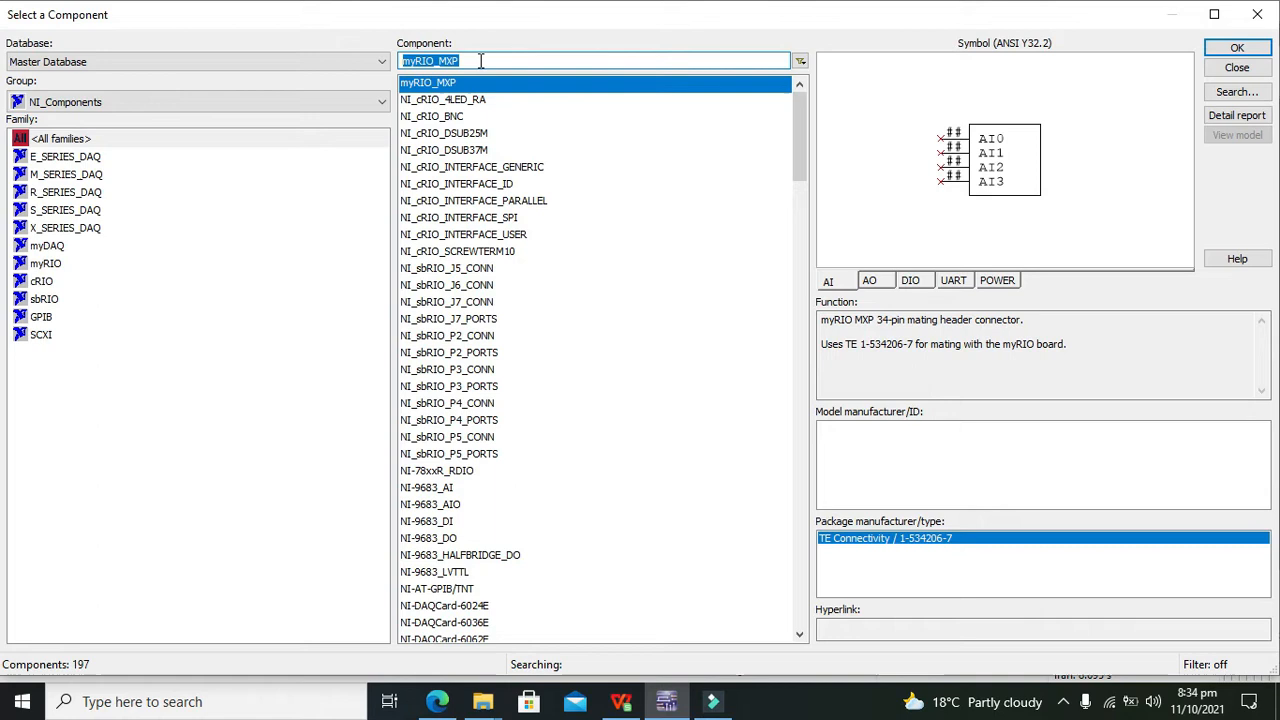
text(d_ff)
click(253, 100)
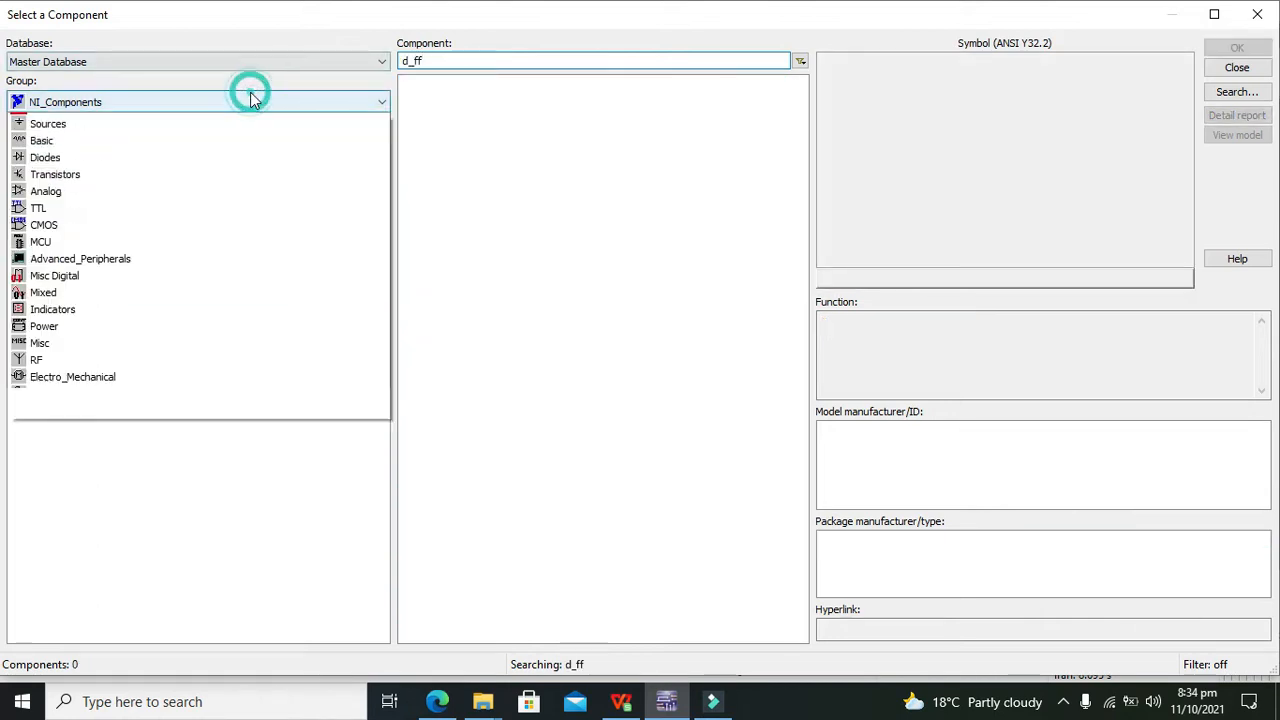
click(249, 120)
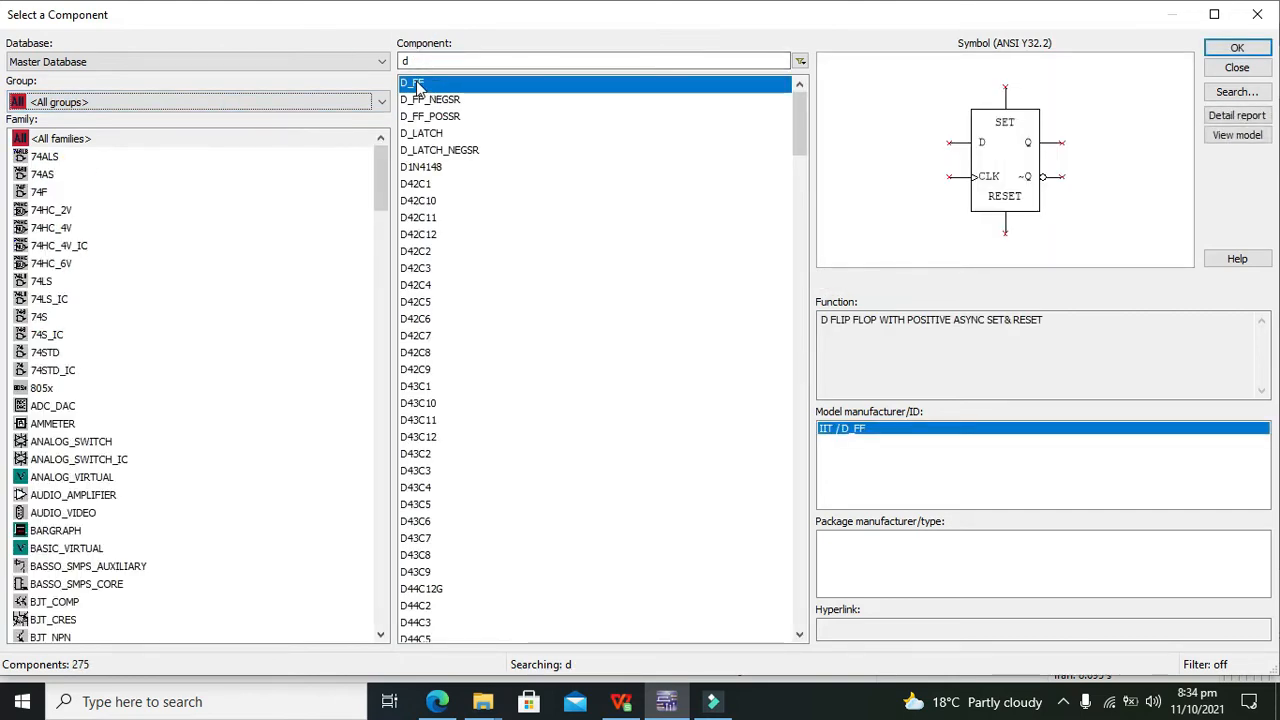
click(1237, 49)
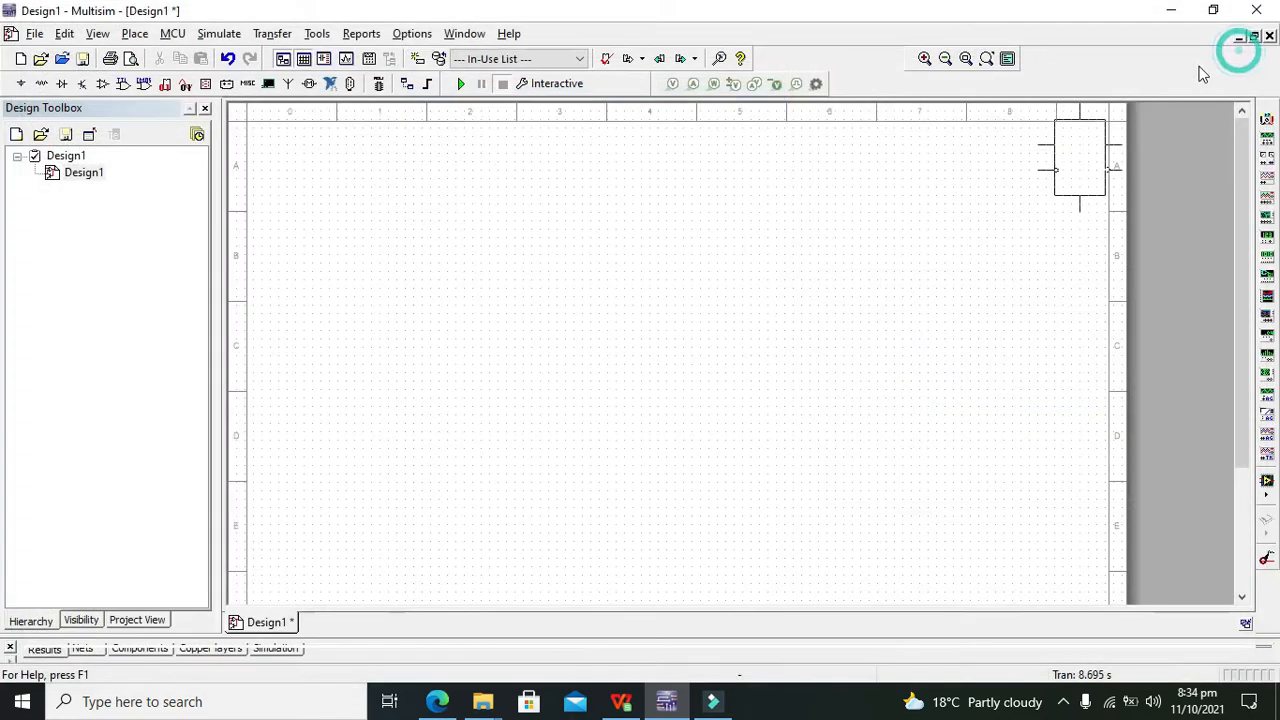
key(Escape)
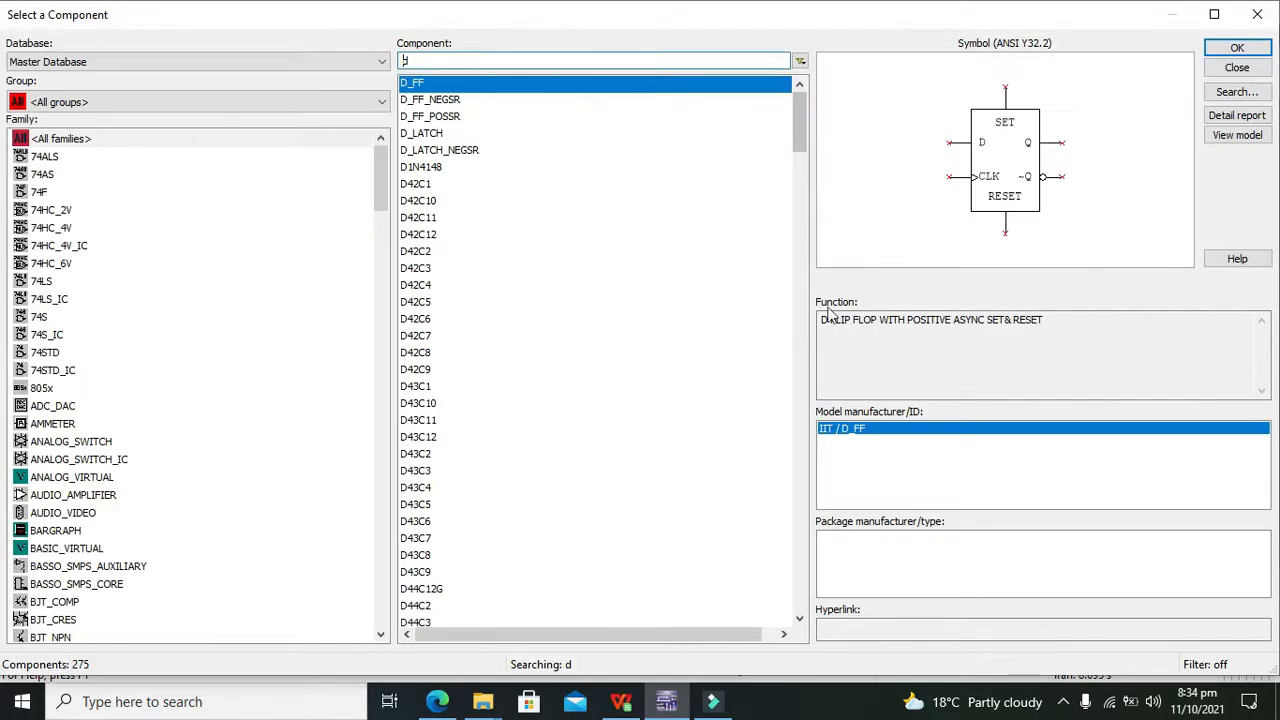
click(1257, 14)
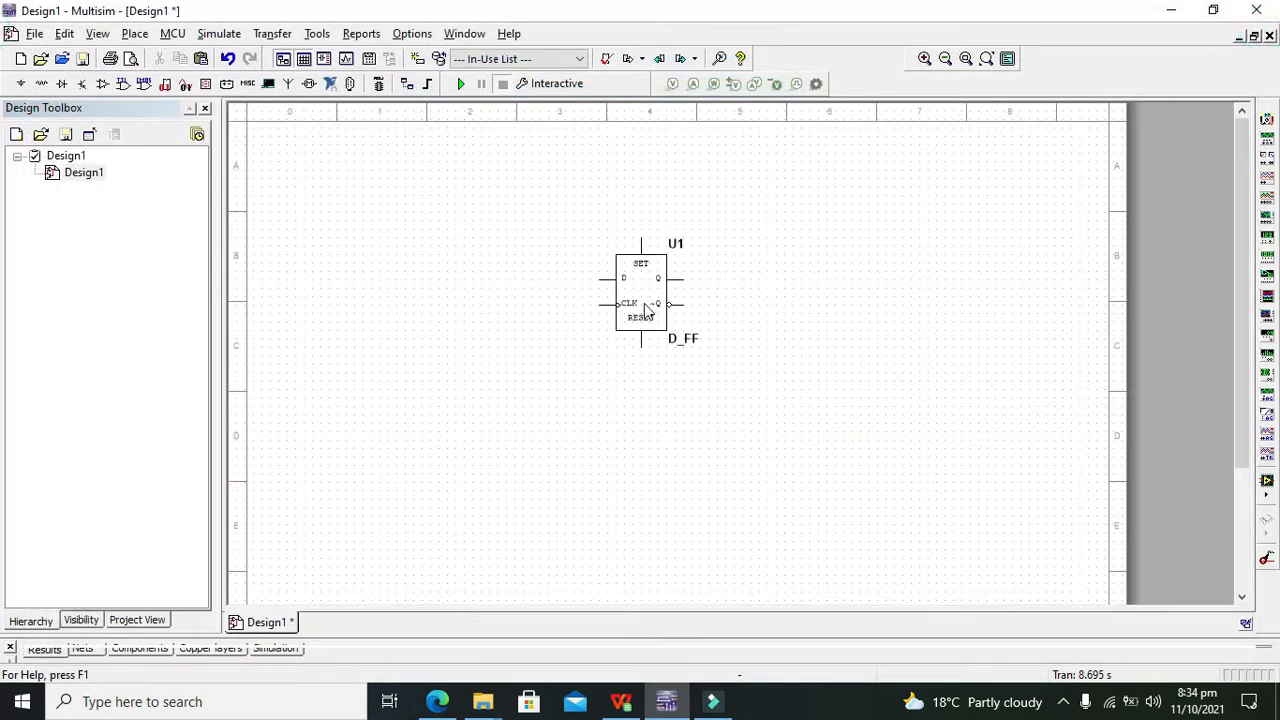
drag(641, 300, 650, 325)
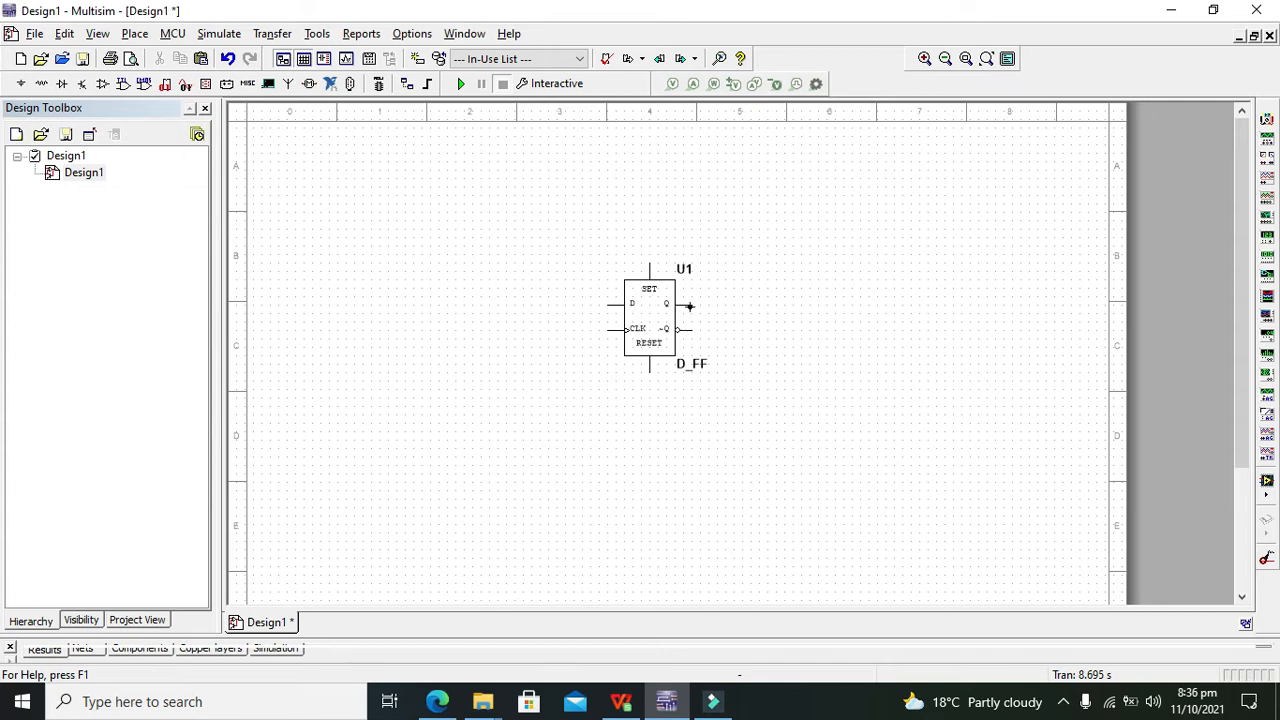
Step: Search all component groups for dip and place two DIPSW1 switches, one above the other, left of the flip-flop
click(24, 84)
drag(451, 63, 372, 63)
click(326, 98)
click(318, 120)
click(441, 58)
text(ip)
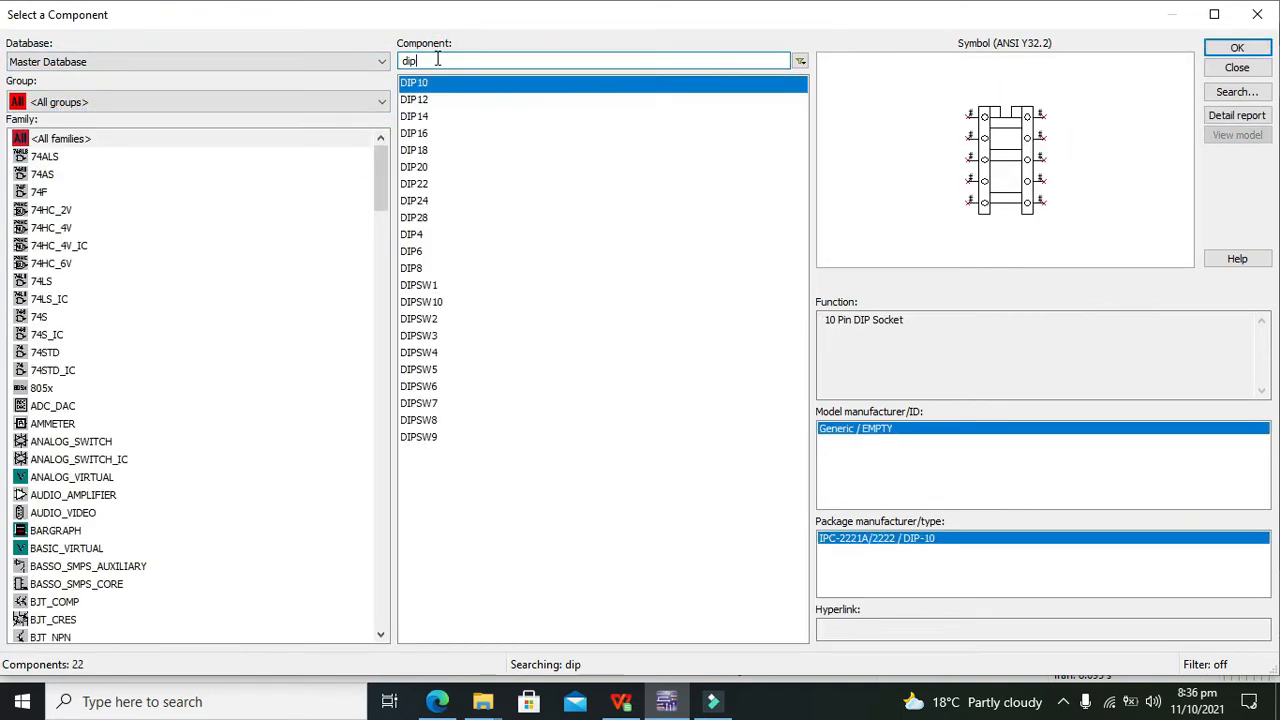
click(447, 284)
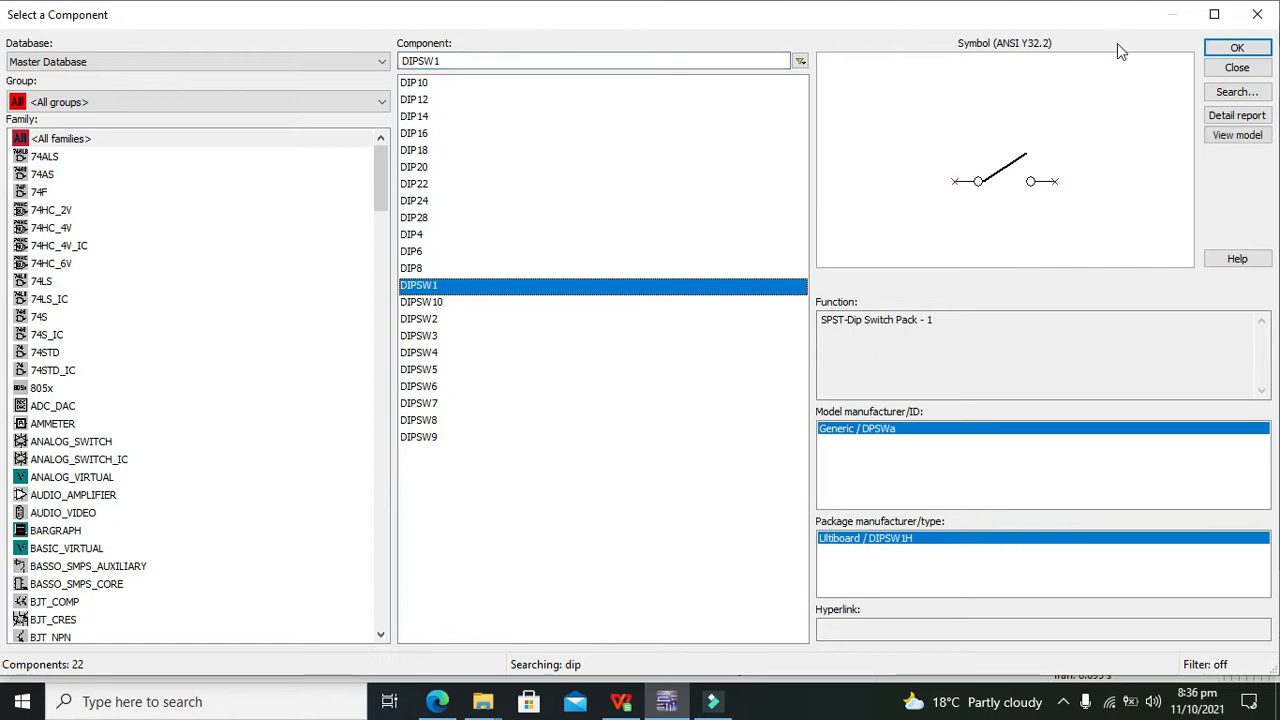
click(1237, 48)
click(457, 290)
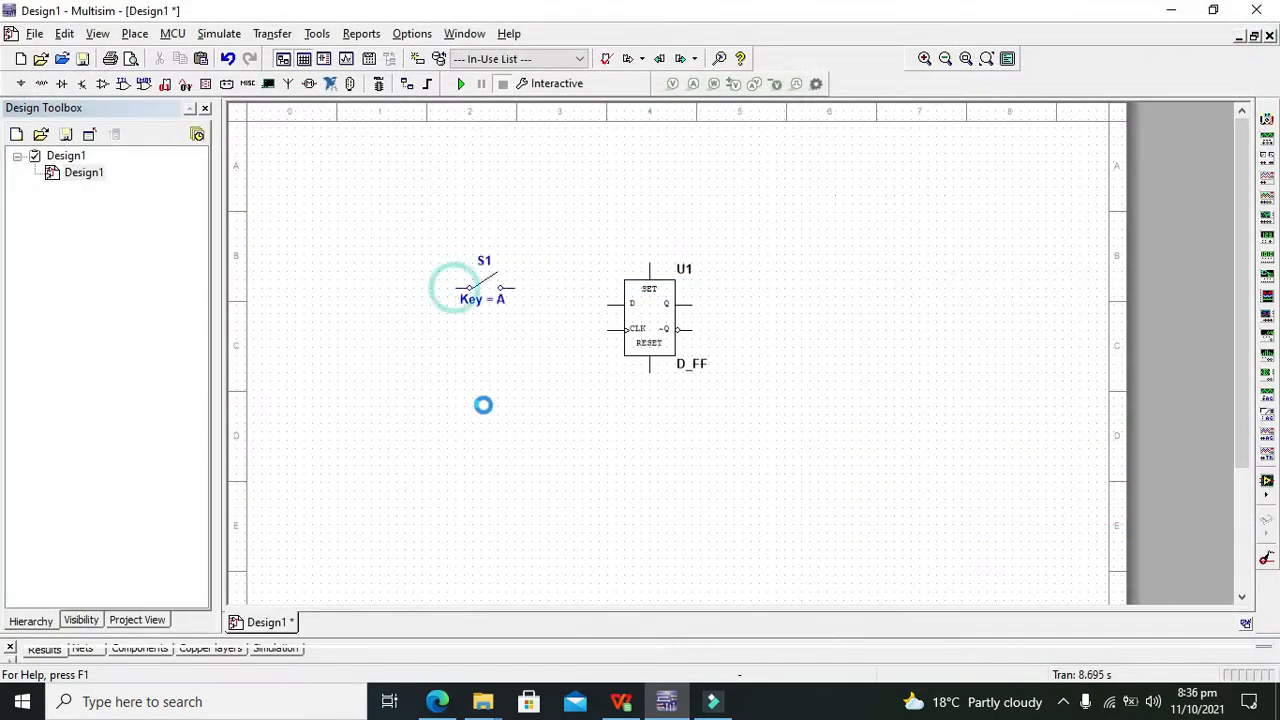
click(1237, 48)
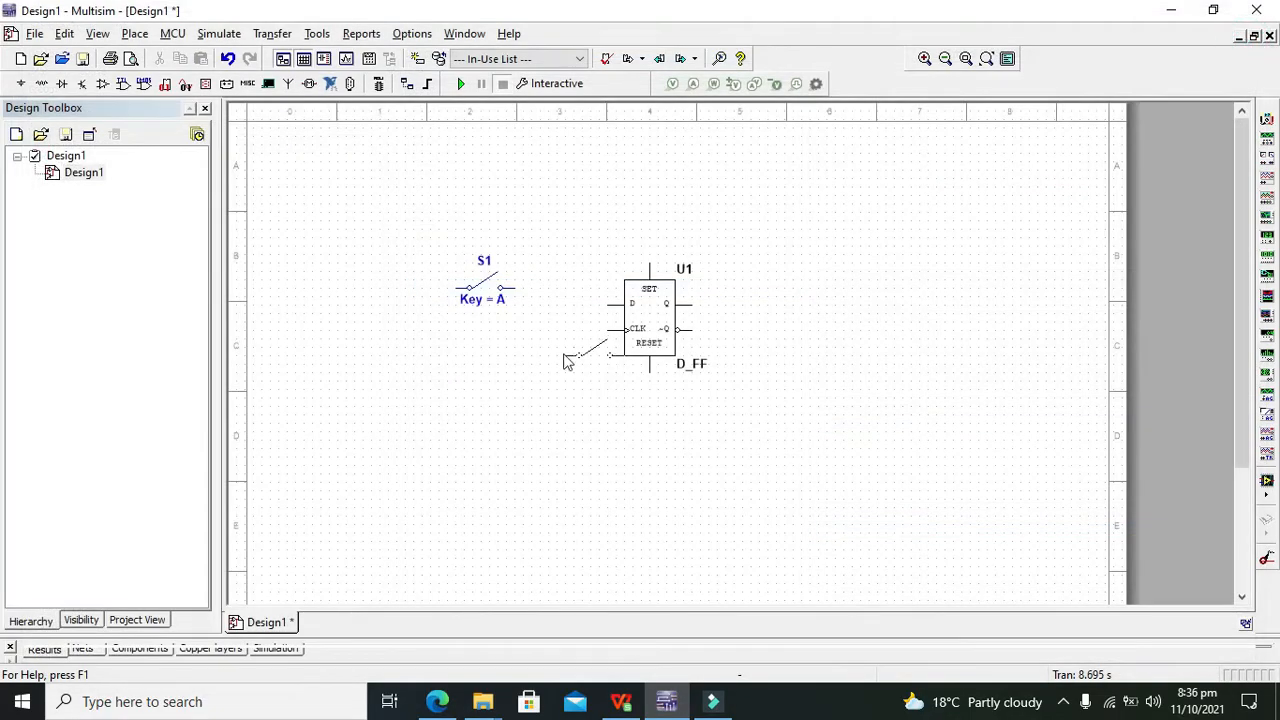
click(459, 367)
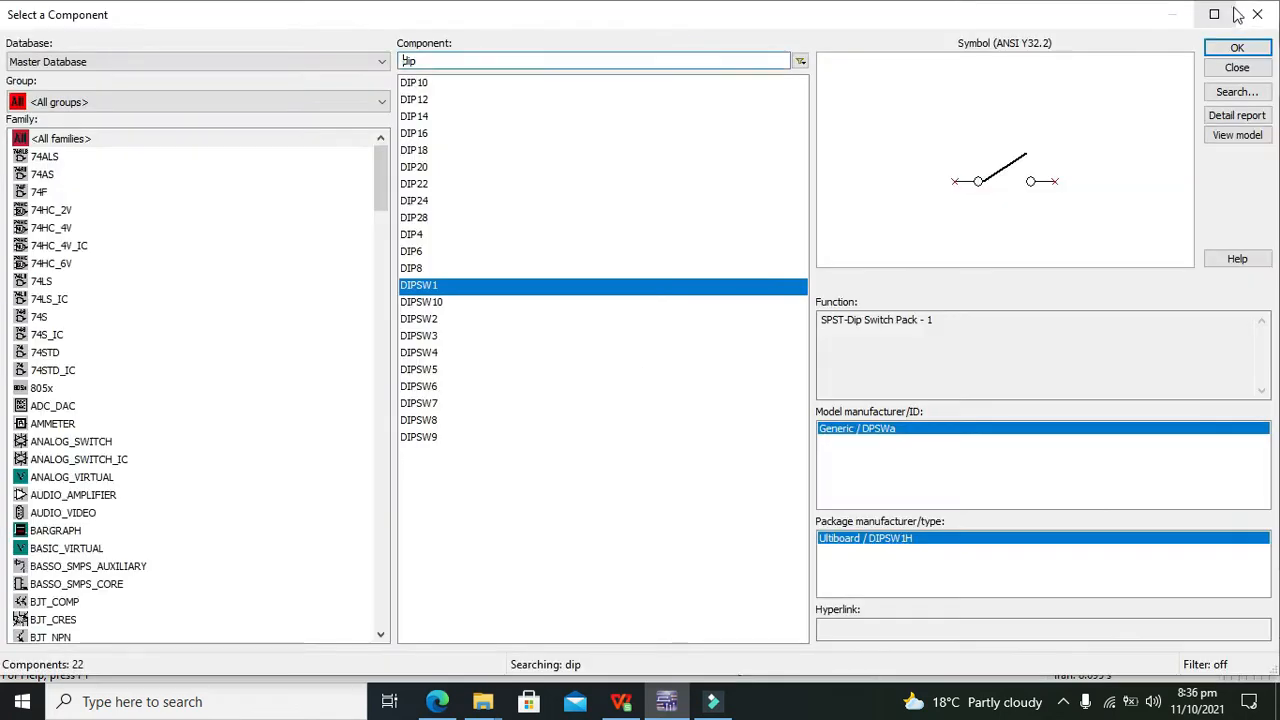
click(1255, 14)
Step: Wire switch S1 to the flip-flop's D input and switch S2 to its CLK input
click(607, 303)
click(515, 288)
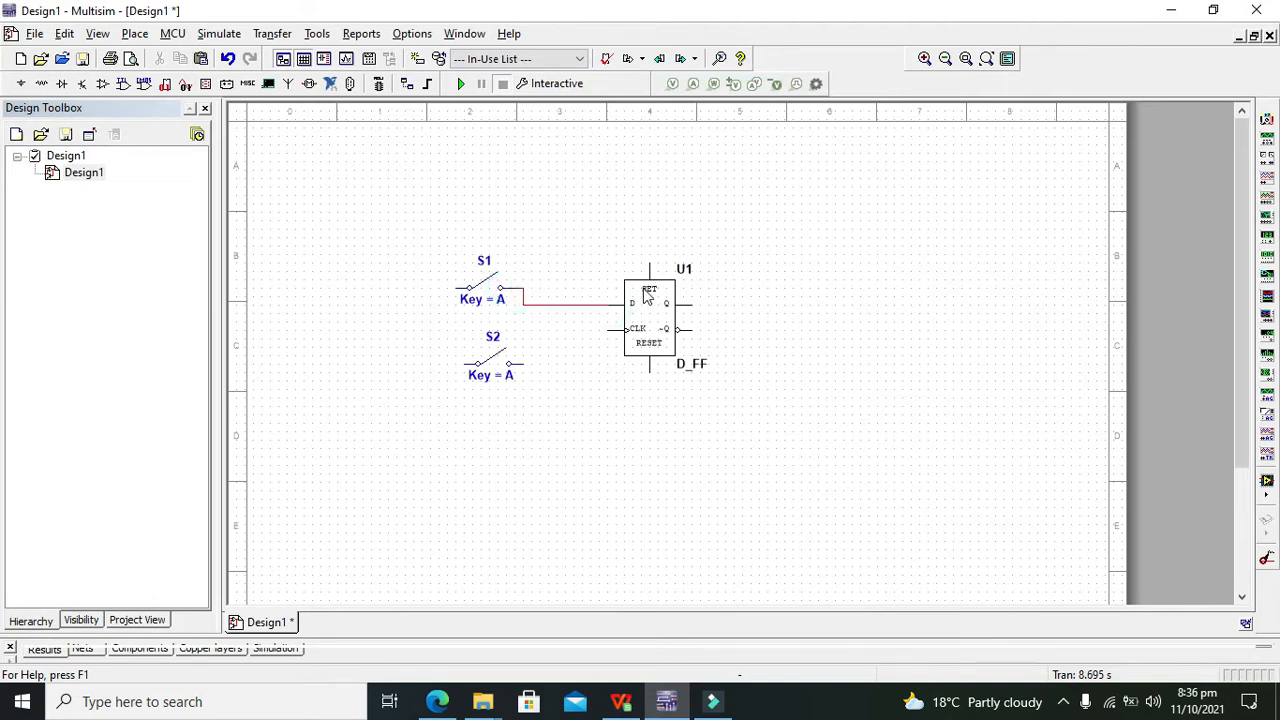
click(607, 329)
click(530, 362)
Step: Shift switches S1 and S2 farther left of the flip-flop and align them vertically, with S2 slightly lower
click(484, 376)
drag(484, 376, 484, 378)
click(561, 416)
drag(497, 305, 480, 305)
click(546, 229)
click(477, 370)
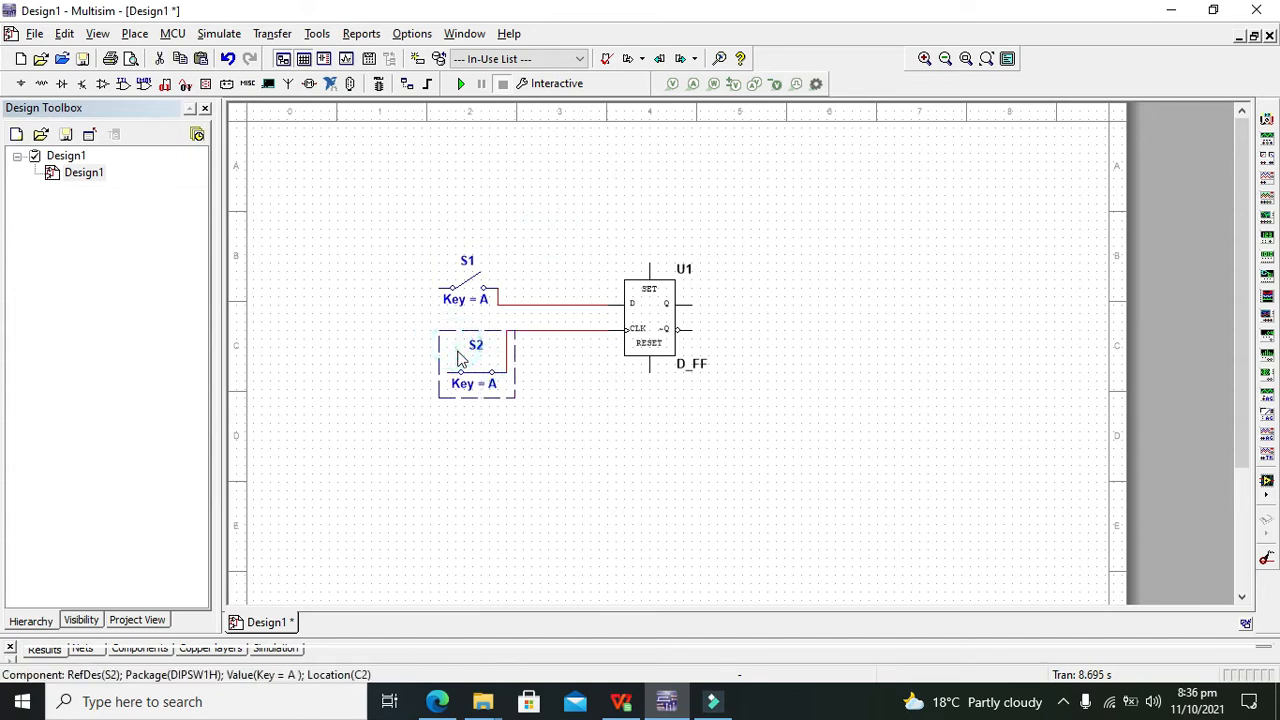
drag(460, 358, 451, 357)
click(414, 334)
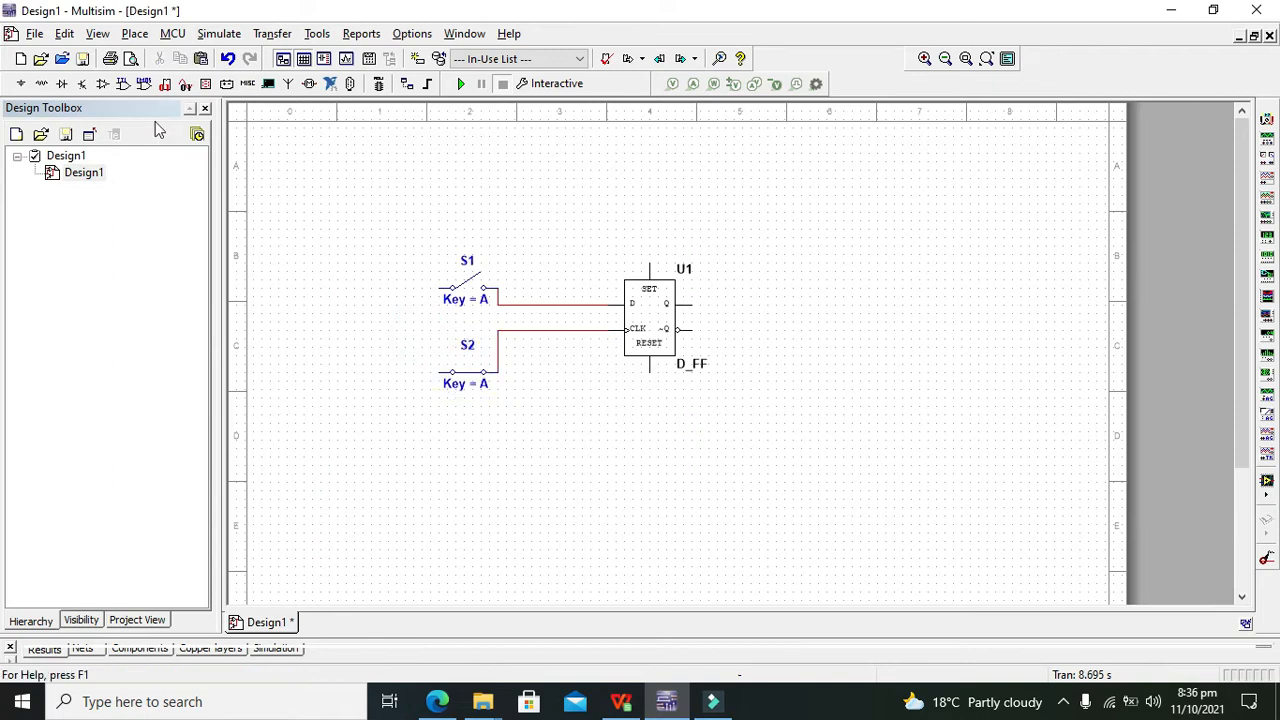
Step: Place a VCC power source from the Sources group to the upper left of switch S1
click(20, 83)
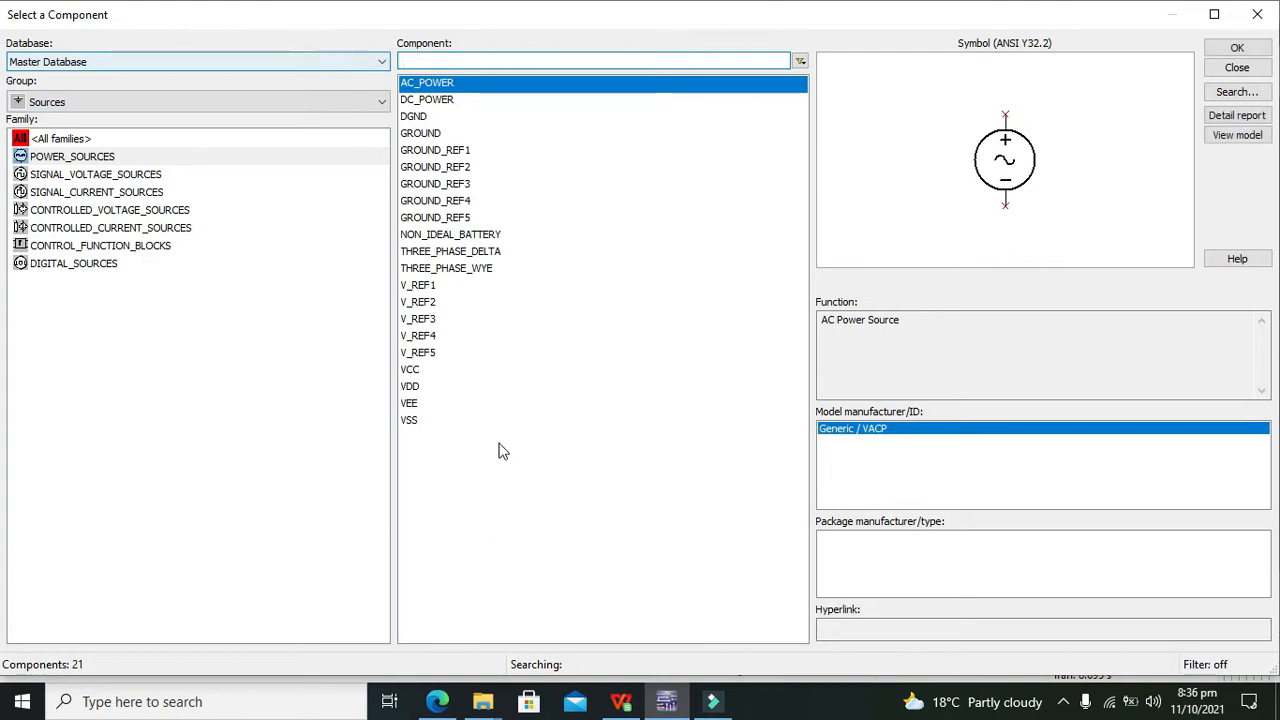
click(437, 370)
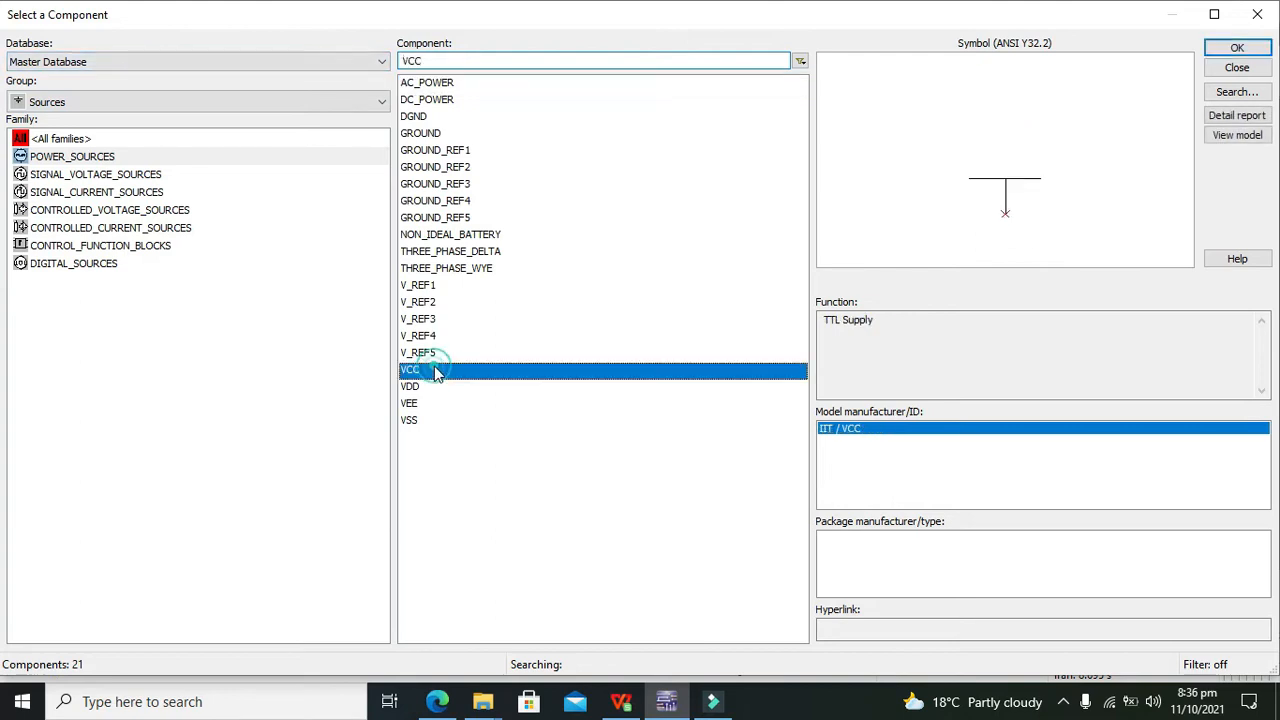
click(1215, 52)
click(392, 268)
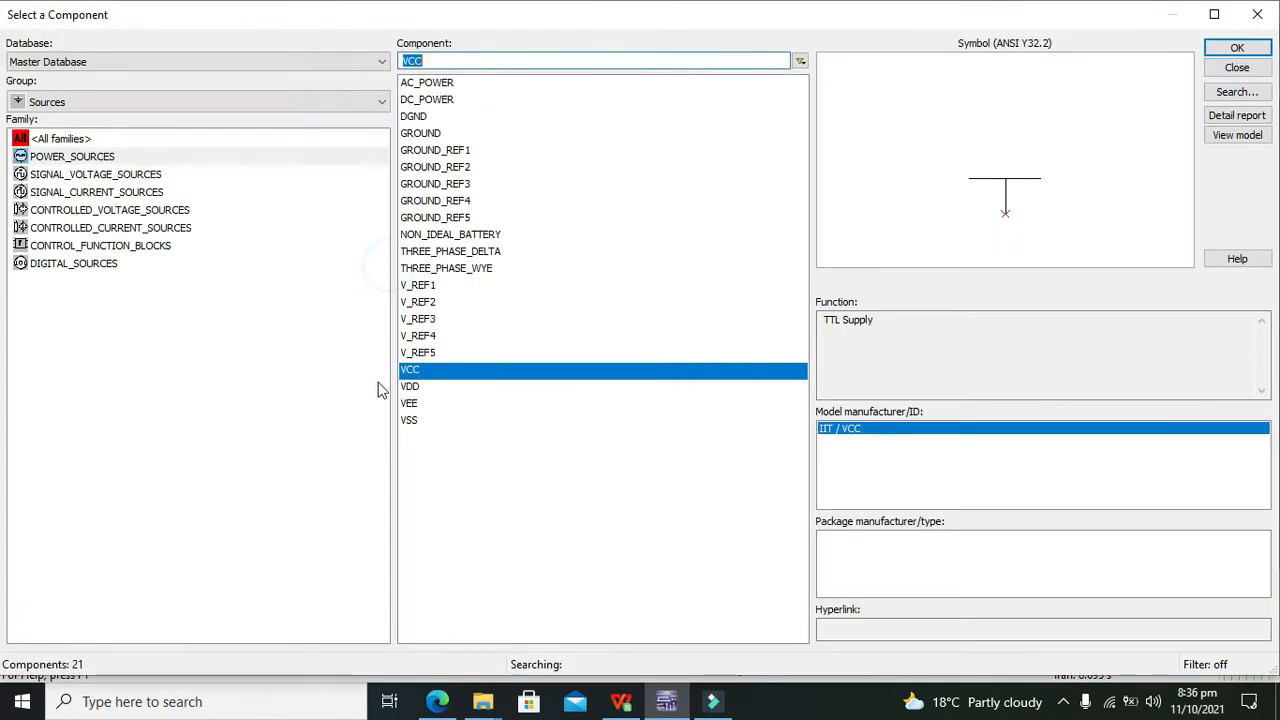
Step: Try adding a second VCC source beside switch S2 and delete it again
click(1235, 49)
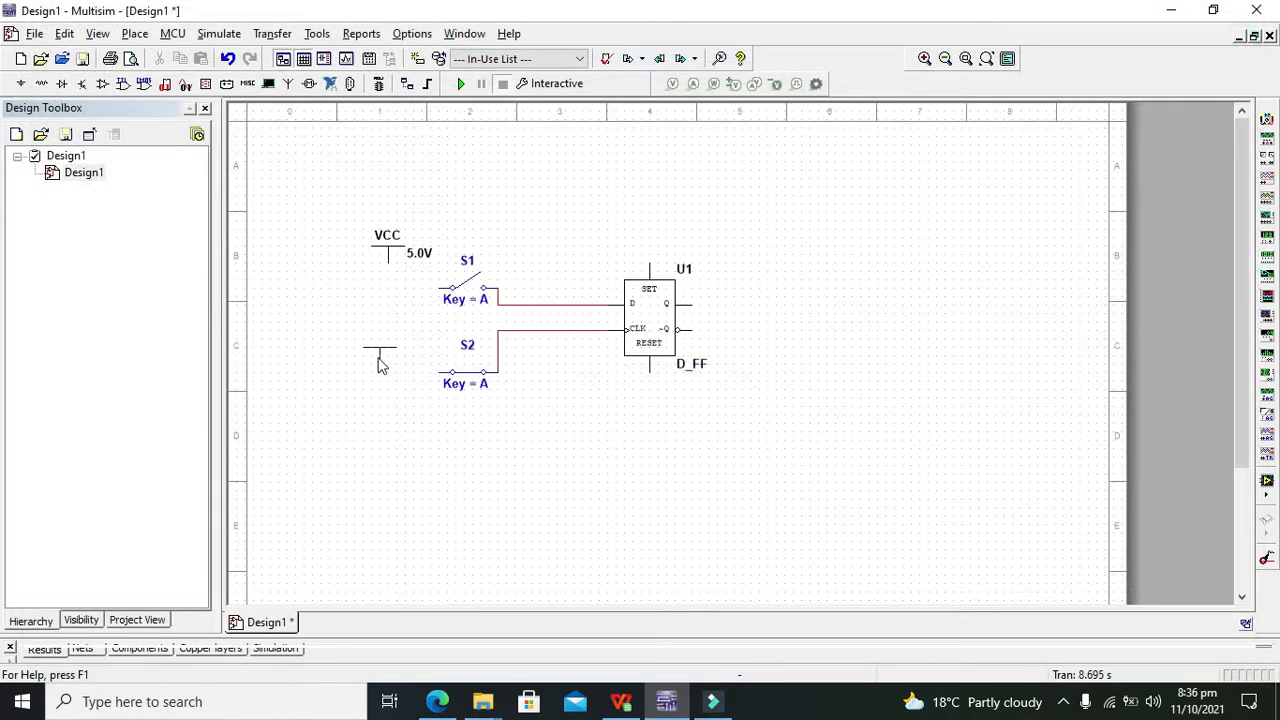
click(386, 343)
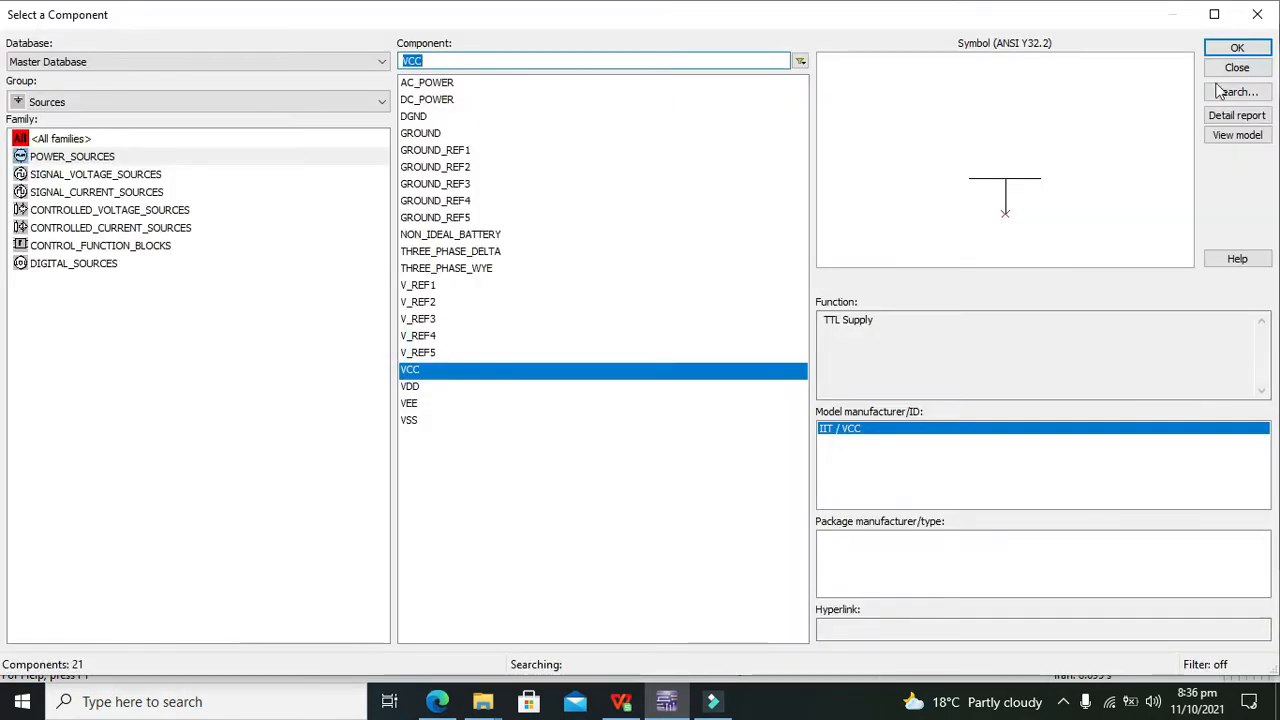
click(1240, 48)
key(Escape)
click(389, 336)
key(Delete)
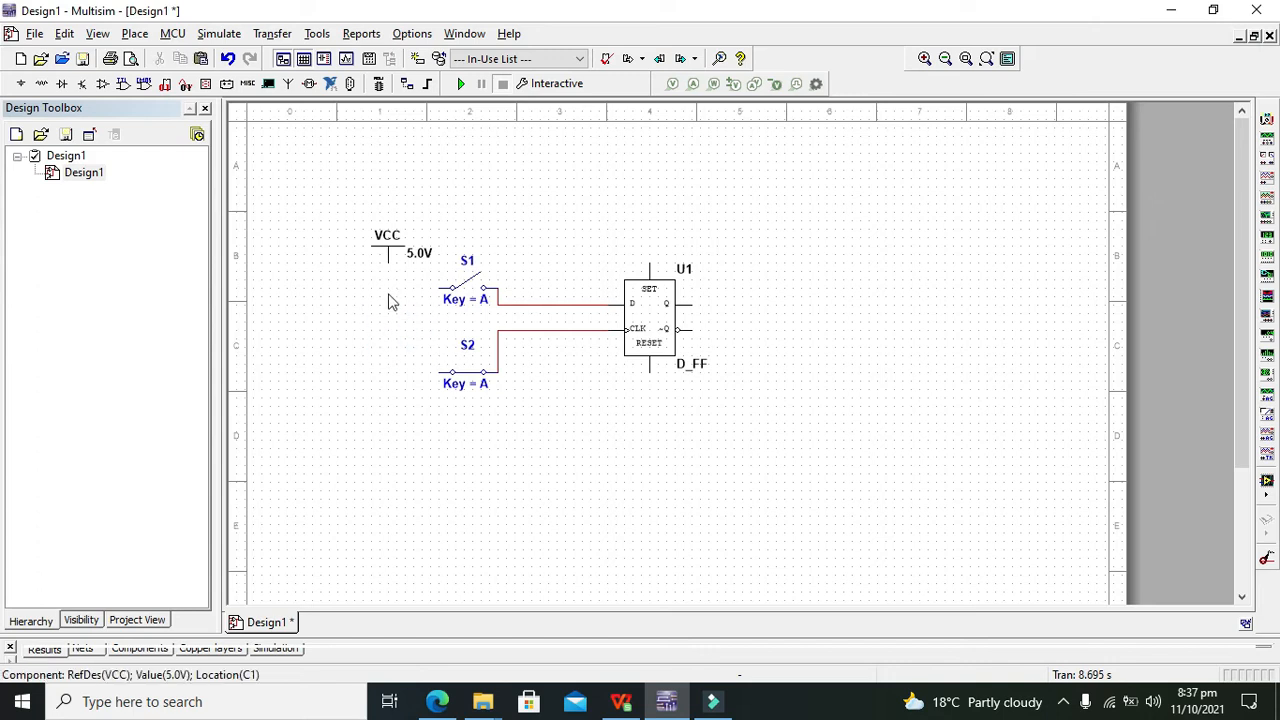
Step: Move the VCC source farther left and wire it to the open input ends of switches S1 and S2
drag(388, 248, 346, 248)
click(395, 347)
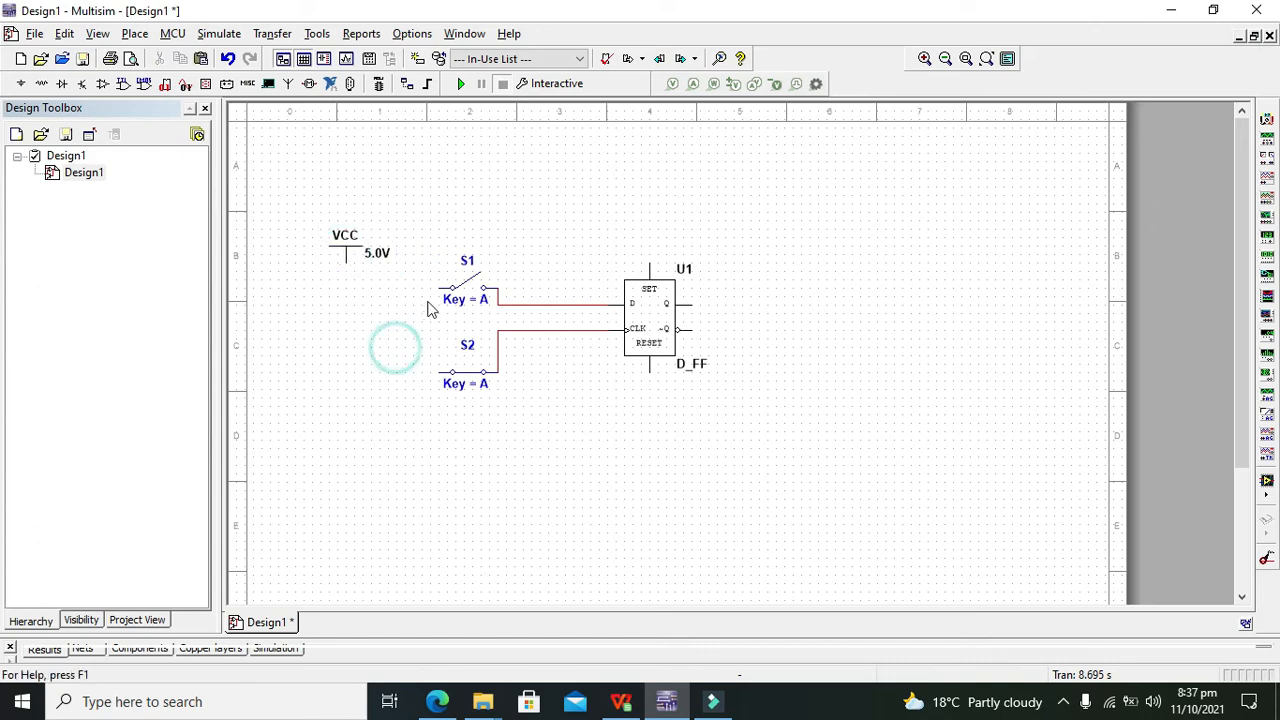
click(438, 288)
click(346, 262)
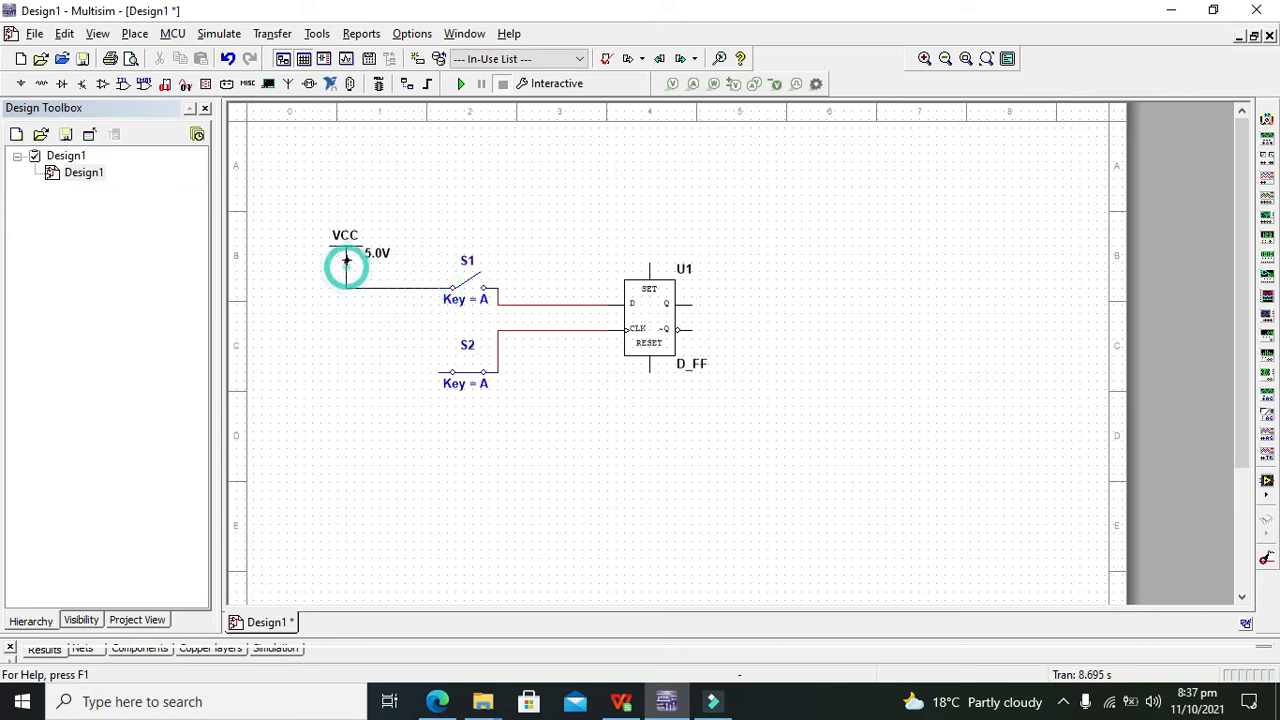
click(440, 372)
click(346, 288)
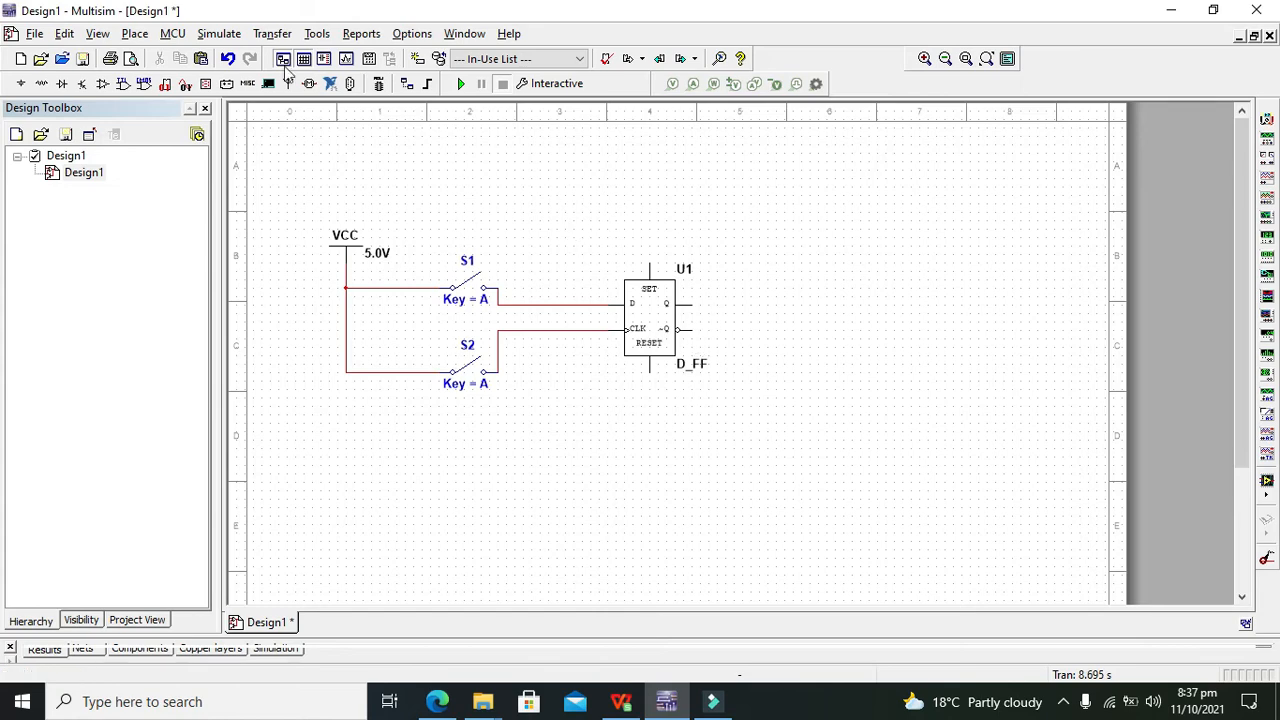
Step: Place two PROBE_ORANGE indicators, one above the other, to the right of the flip-flop
click(205, 83)
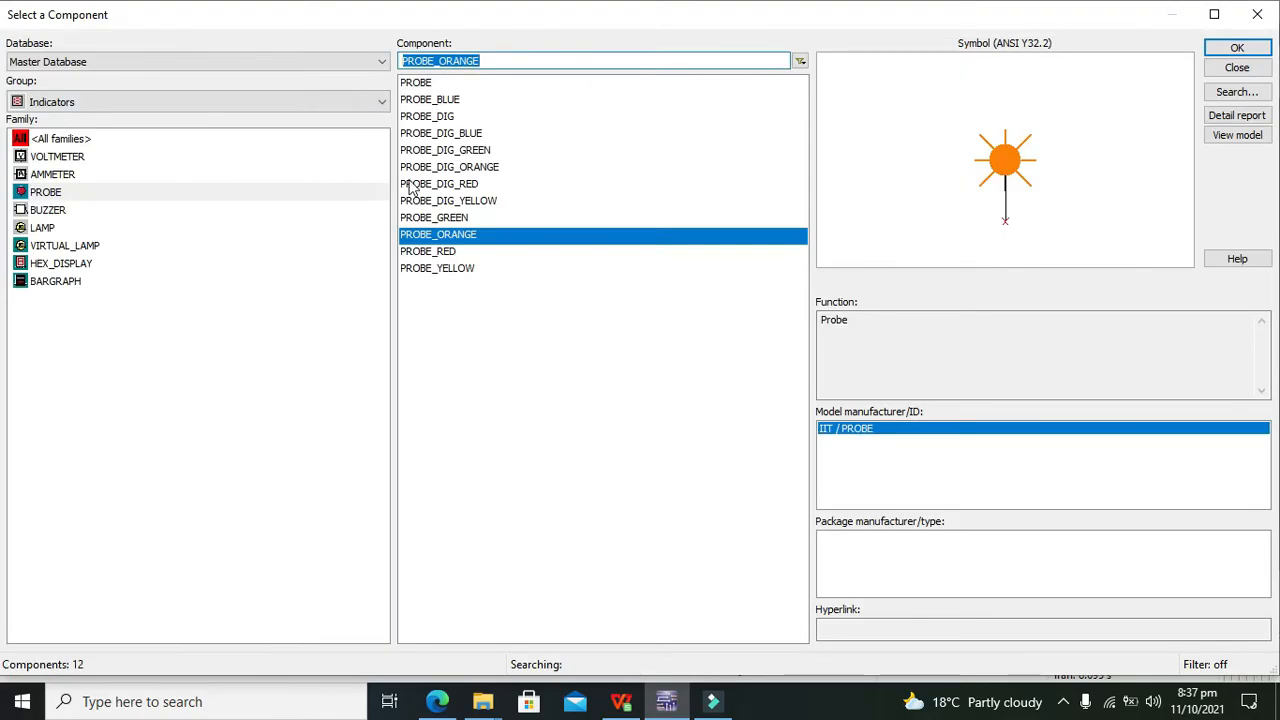
click(1232, 48)
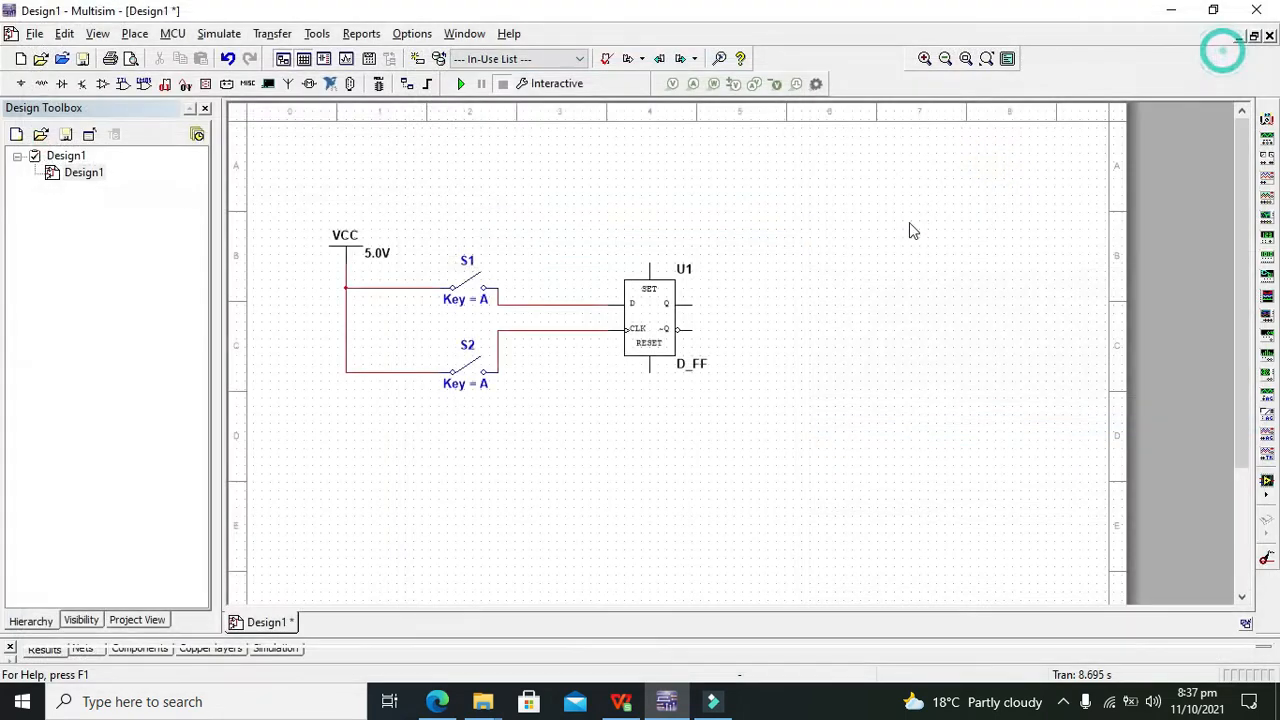
click(796, 283)
click(1232, 48)
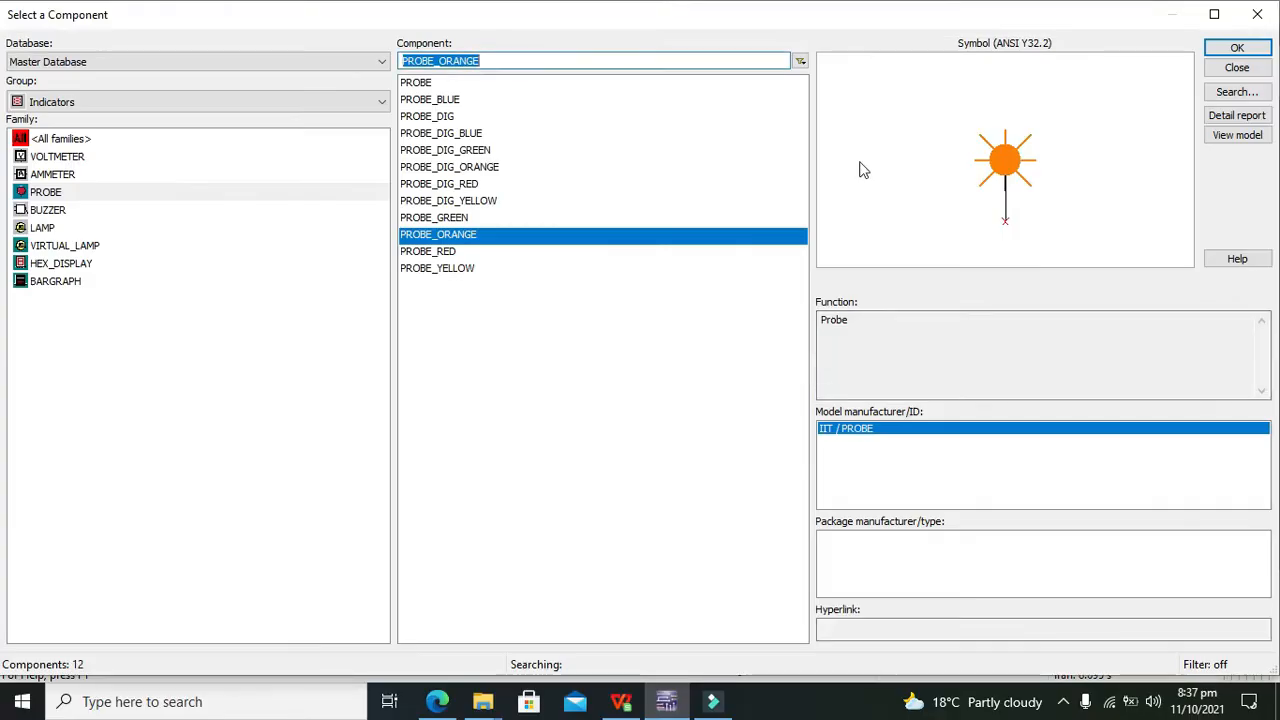
click(1264, 24)
Step: Wire probe X1 to the Q output, lower probe X2 slightly and wire it to the ~Q output
click(794, 278)
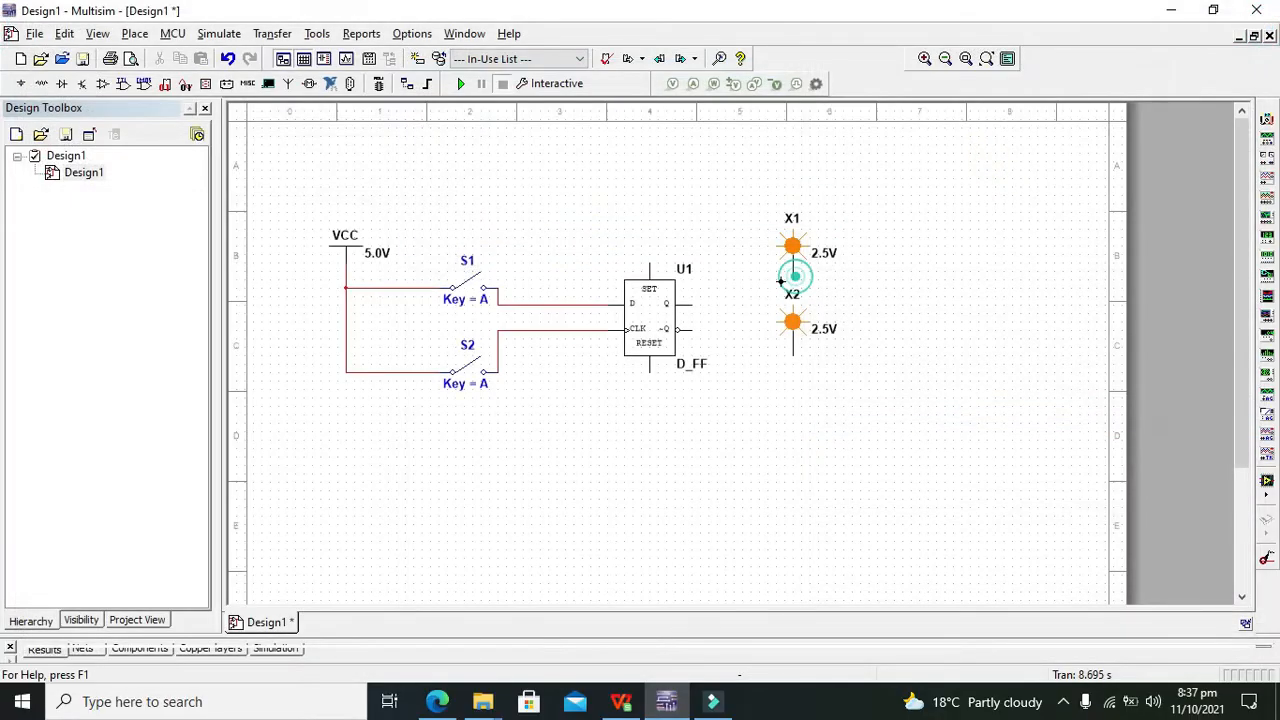
click(691, 302)
drag(794, 321, 794, 347)
click(857, 477)
click(794, 379)
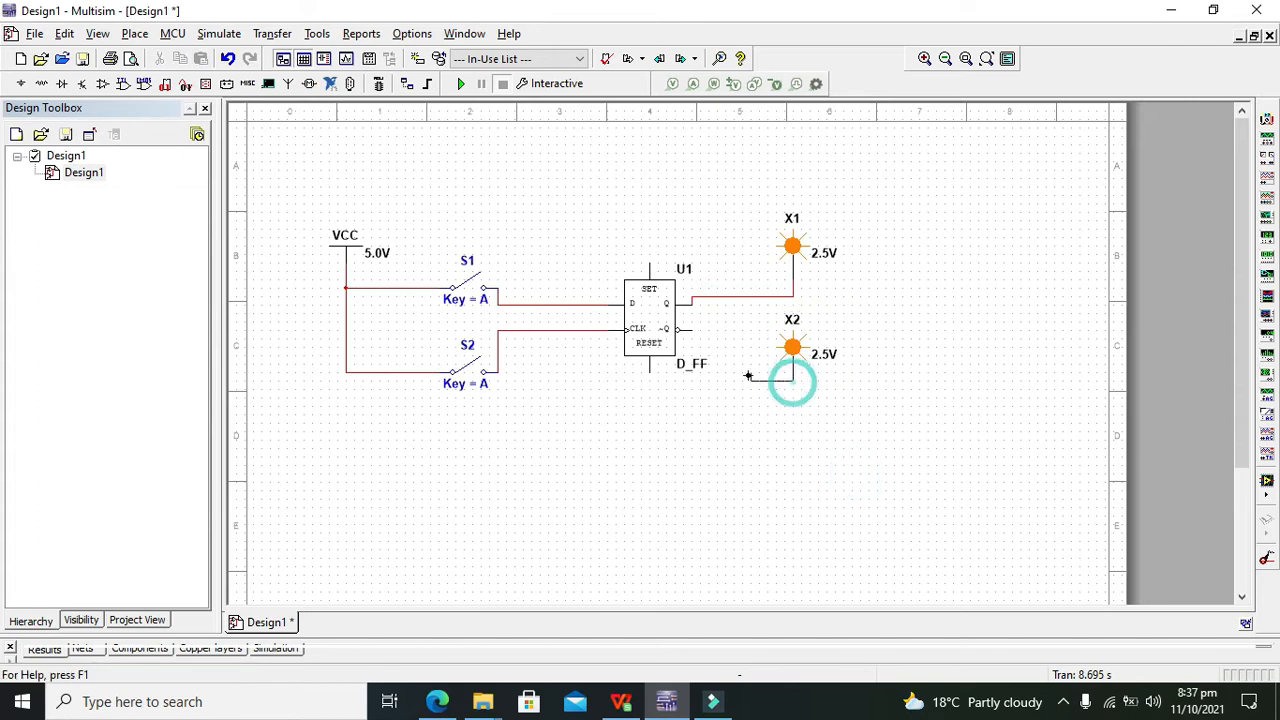
click(680, 330)
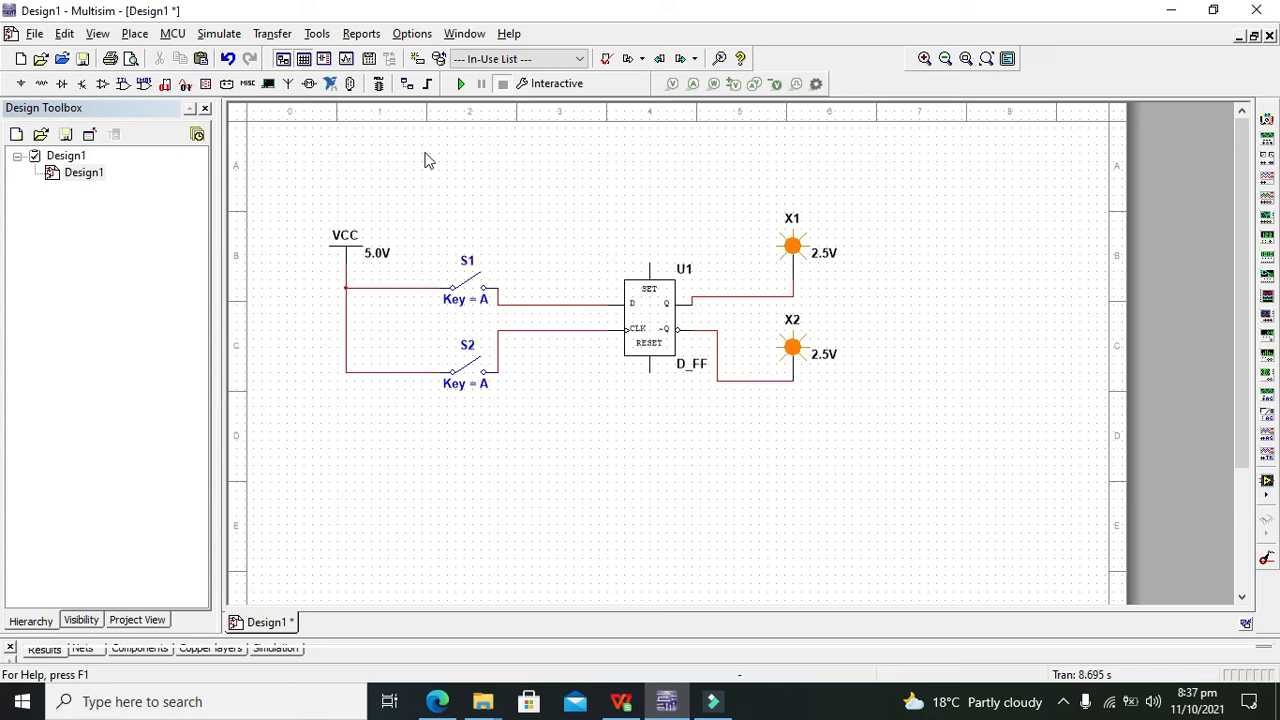
Step: Start the interactive simulation and move the VCC label higher above its symbol
click(465, 86)
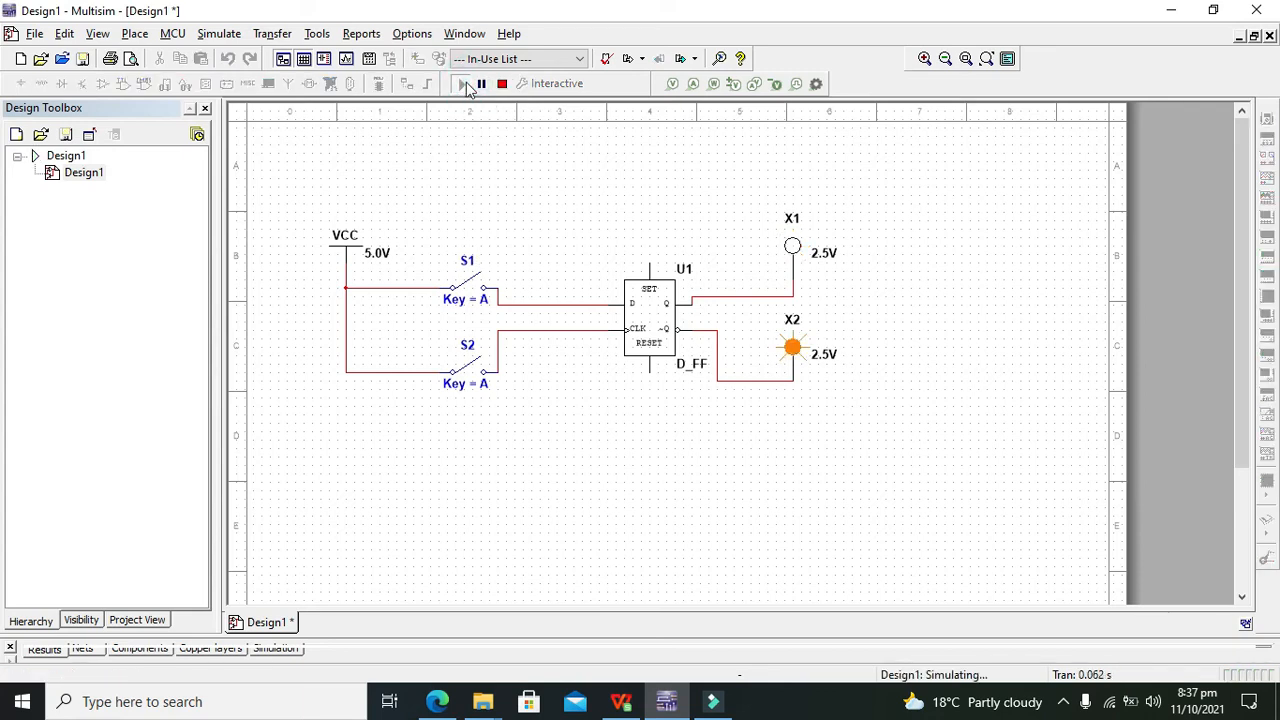
drag(347, 243, 347, 218)
click(480, 294)
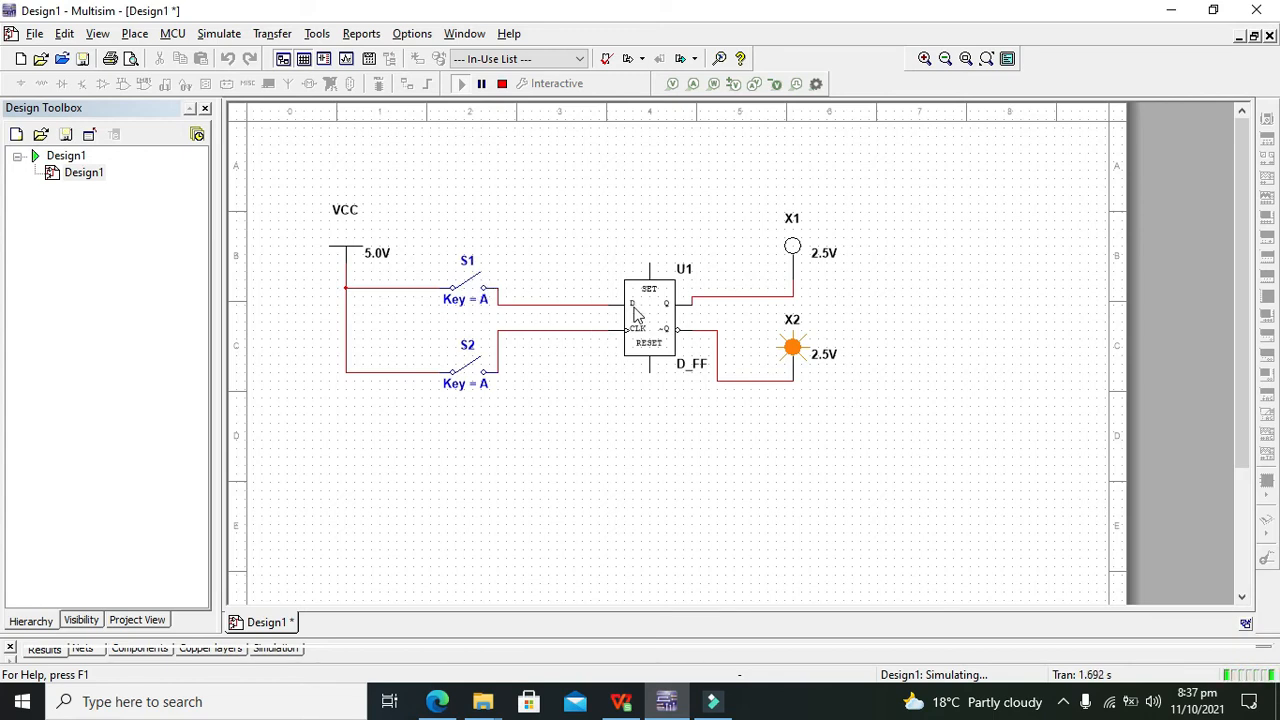
Step: Test the flip-flop by pulsing clock switch S2 once with S1 open and once with S1 closed
click(475, 369)
click(468, 371)
click(474, 288)
click(470, 372)
click(470, 372)
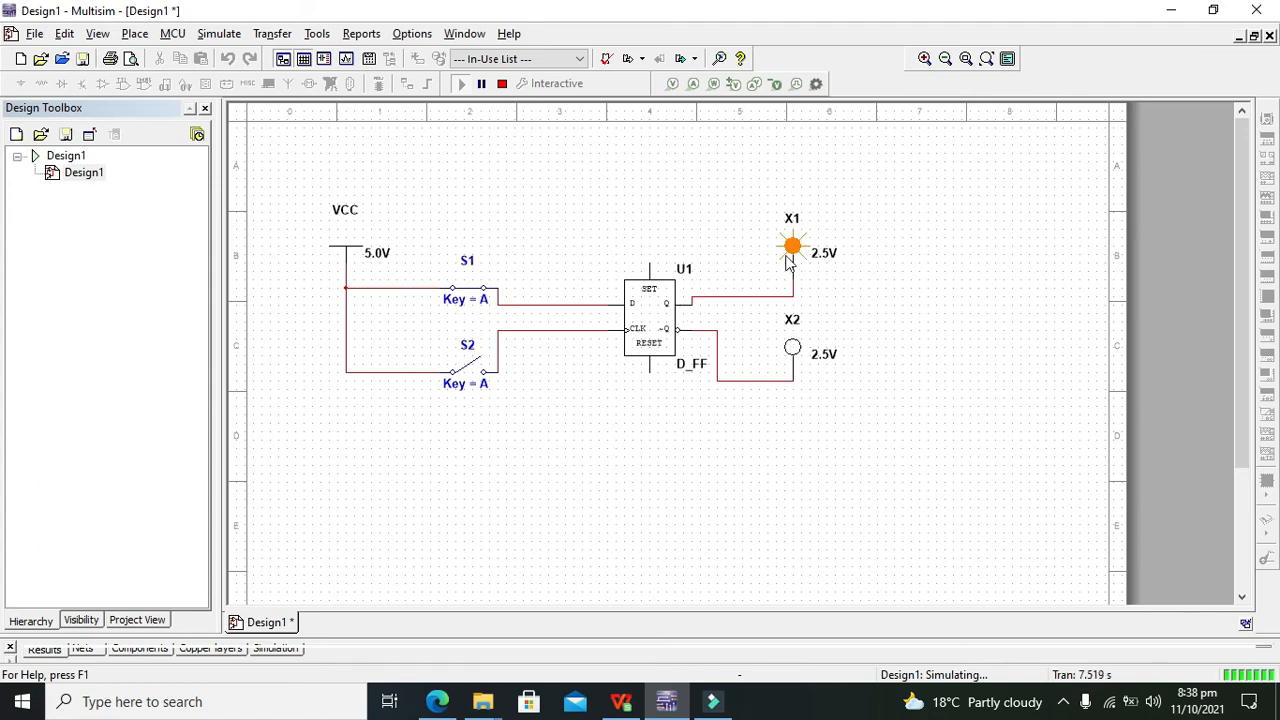
Step: Open switch S1 and pulse clock switch S2 closed and open to clock in a low D input
click(474, 300)
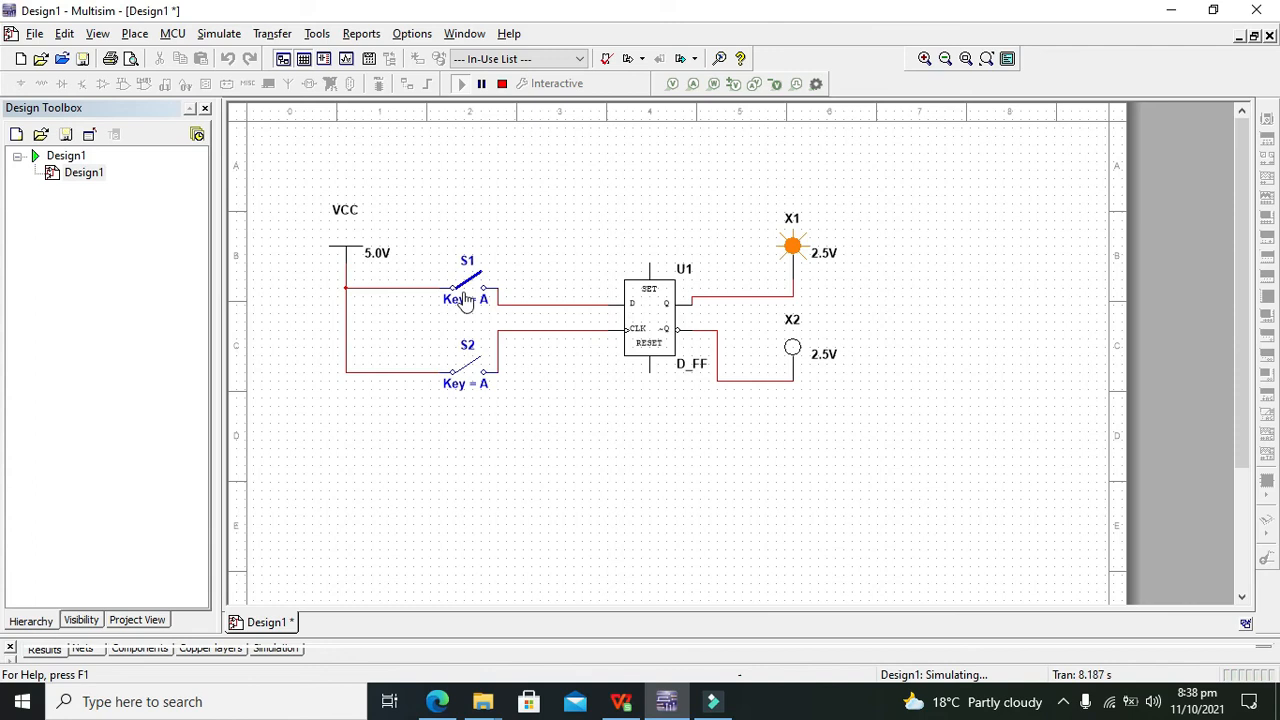
click(474, 376)
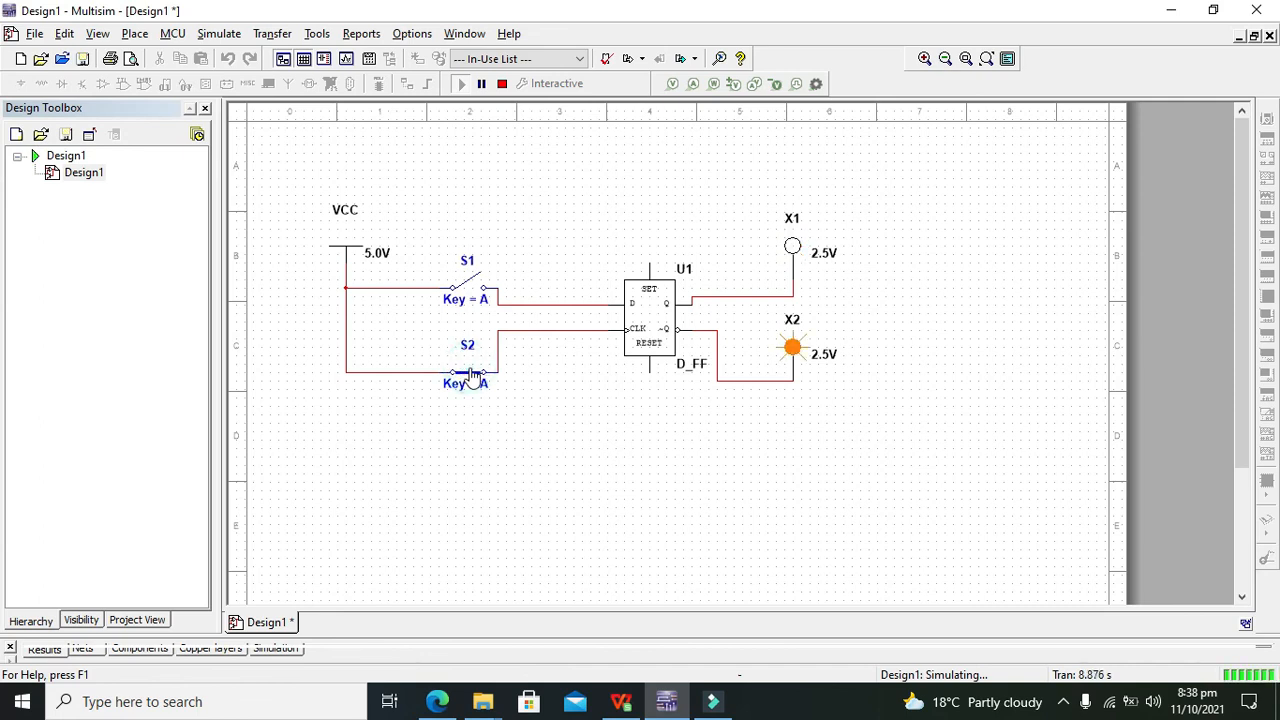
click(474, 376)
Step: Move probe X2 lower and shift the vertical part of its ~Q wire right, clear of the D_FF label
drag(766, 307, 797, 417)
click(943, 443)
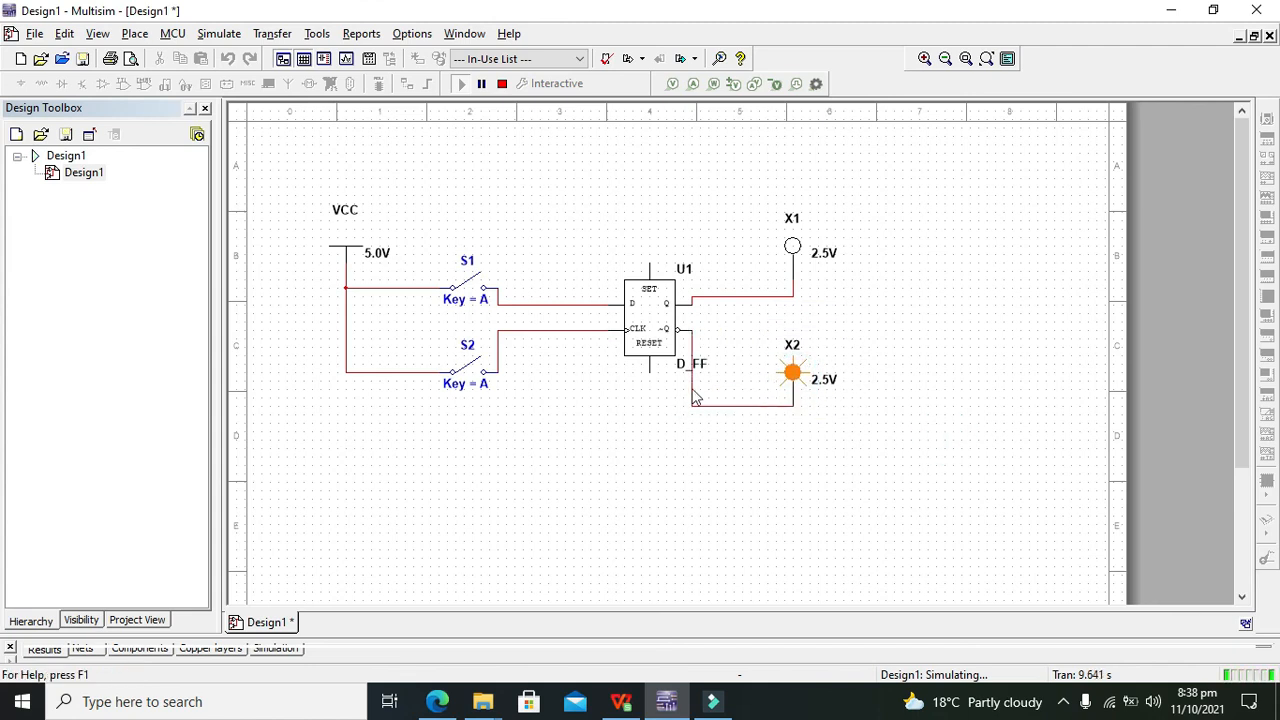
drag(691, 372, 718, 373)
click(881, 370)
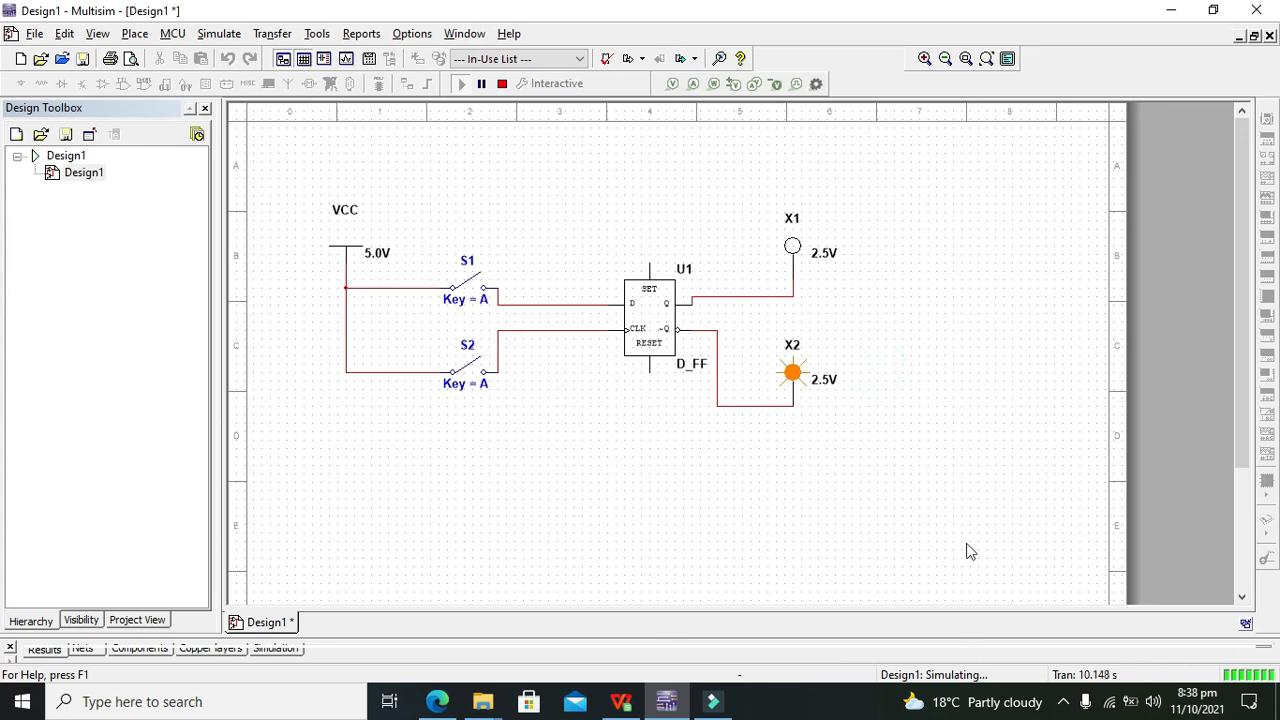